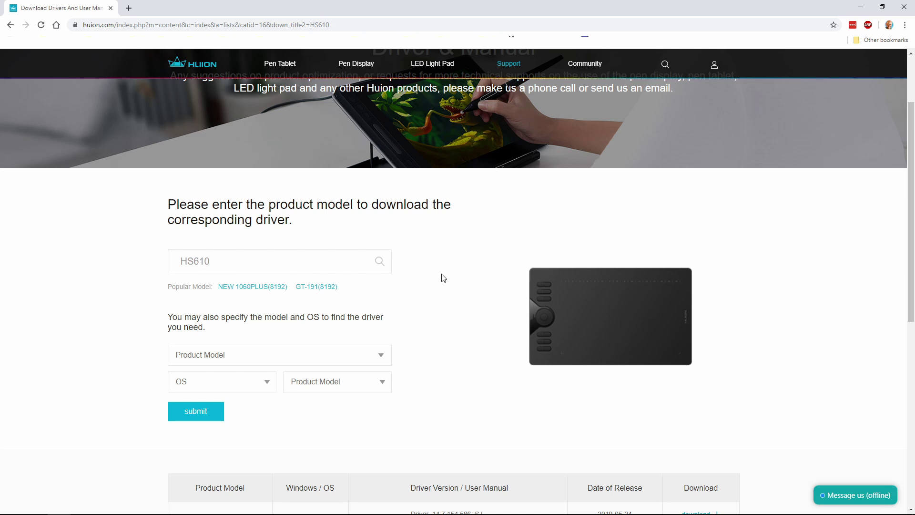
Download the HS610 Windows beta driver 14.8.33.632 from the Huion download table
scroll(451, 279, down, 3)
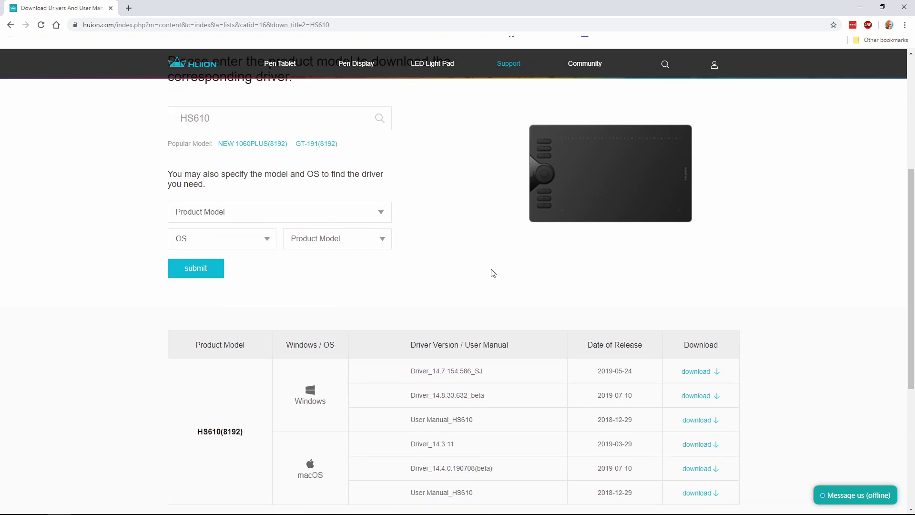
scroll(494, 273, down, 4)
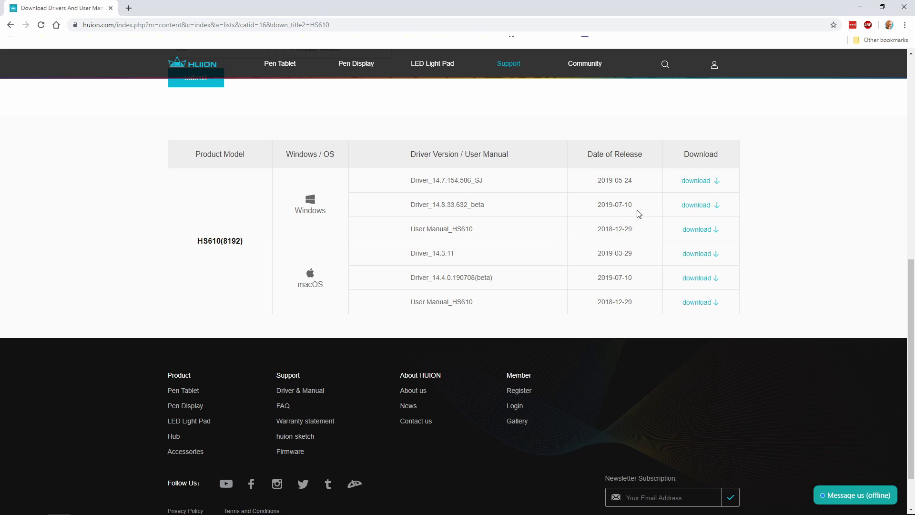
click(693, 212)
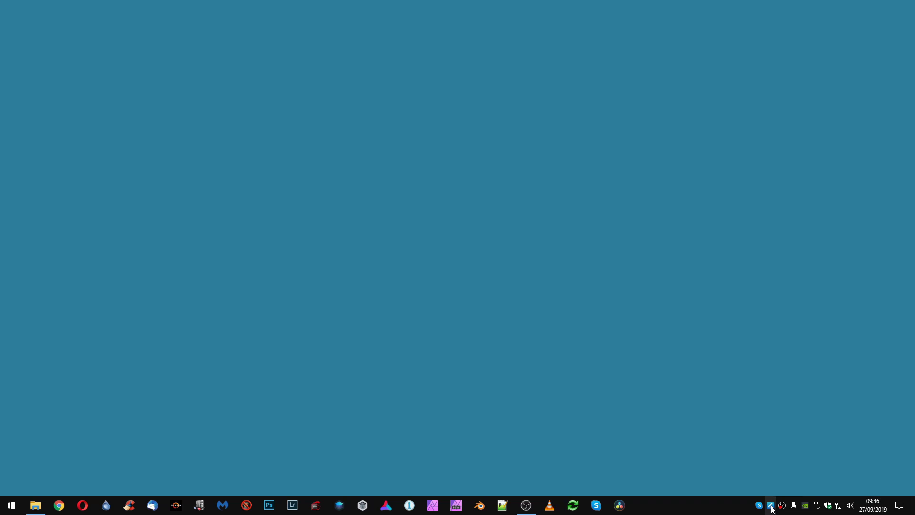
Open the Huion Tablet settings window from the Pen Tablet tray icon
click(772, 507)
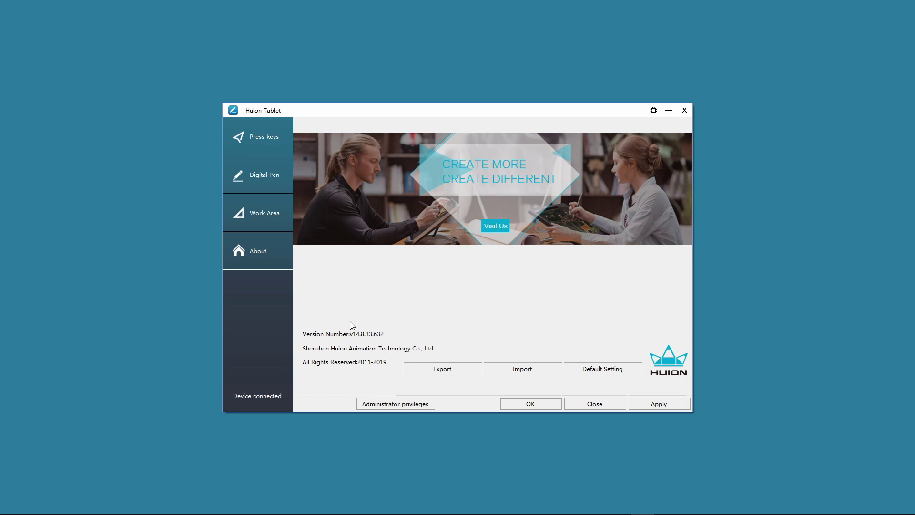
Set the Work Area to Screen Ratio (Up 0.050, Down 0.950) after trying Full Area and corner drags
click(273, 214)
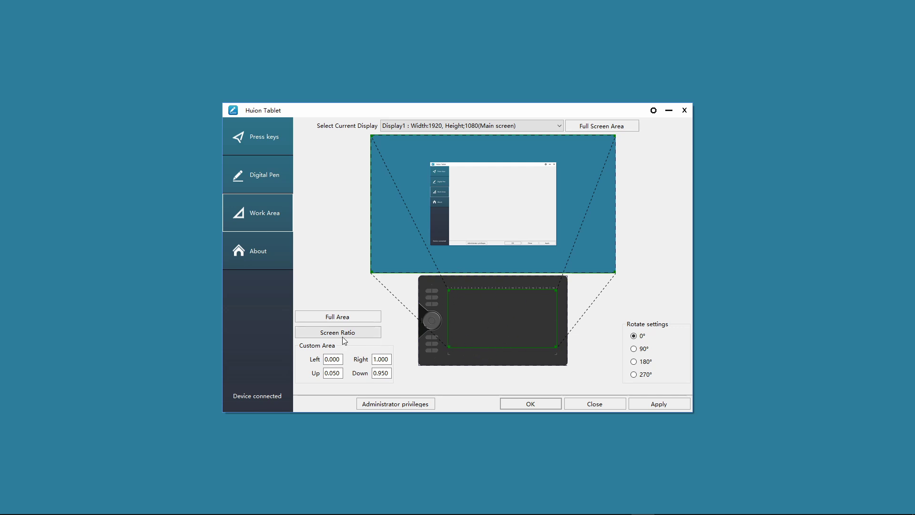
click(333, 318)
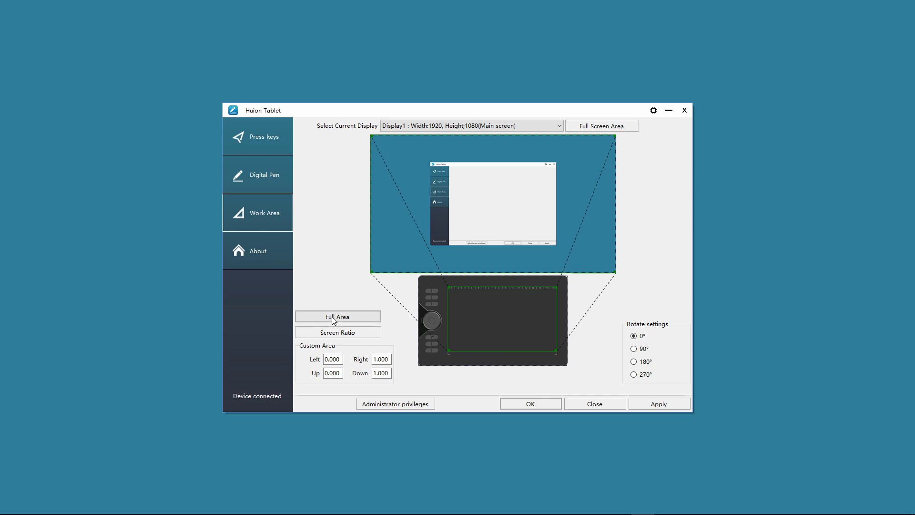
click(367, 332)
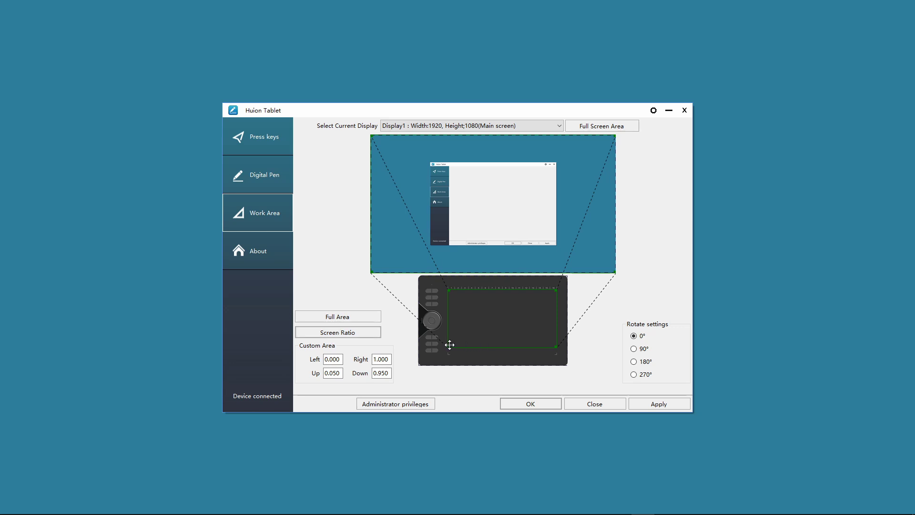
drag(449, 348, 470, 339)
drag(555, 344, 535, 333)
drag(496, 292, 515, 335)
click(363, 332)
click(265, 178)
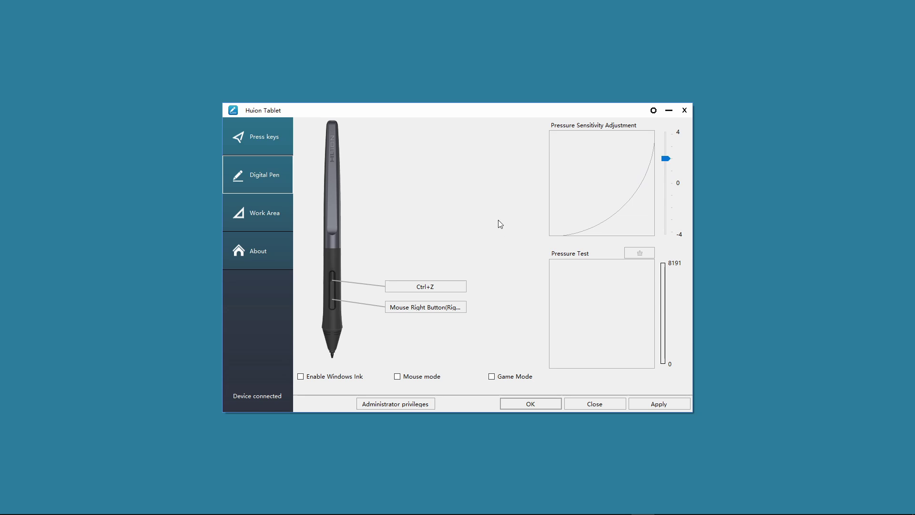
Draw pressure test strokes, then drop sensitivity to -4 and draw a soft stroke
click(571, 299)
drag(570, 298, 595, 287)
mouse_move(613, 281)
mouse_down()
mouse_move(587, 336)
mouse_move(572, 331)
mouse_move(577, 315)
mouse_move(591, 328)
mouse_move(578, 343)
mouse_move(561, 334)
mouse_move(580, 312)
mouse_up()
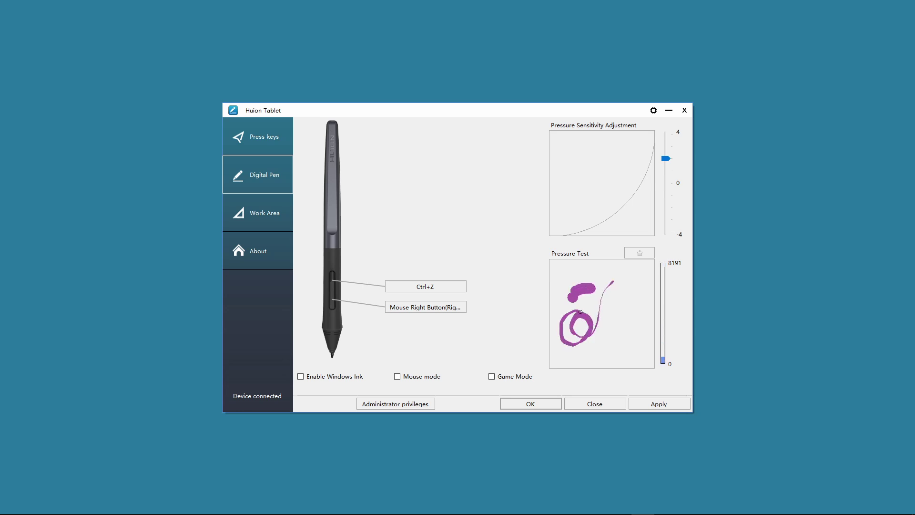
drag(666, 159, 666, 145)
click(665, 187)
drag(666, 187, 666, 232)
mouse_move(639, 298)
mouse_down()
mouse_move(629, 325)
mouse_move(603, 348)
mouse_move(610, 319)
mouse_move(601, 335)
mouse_up()
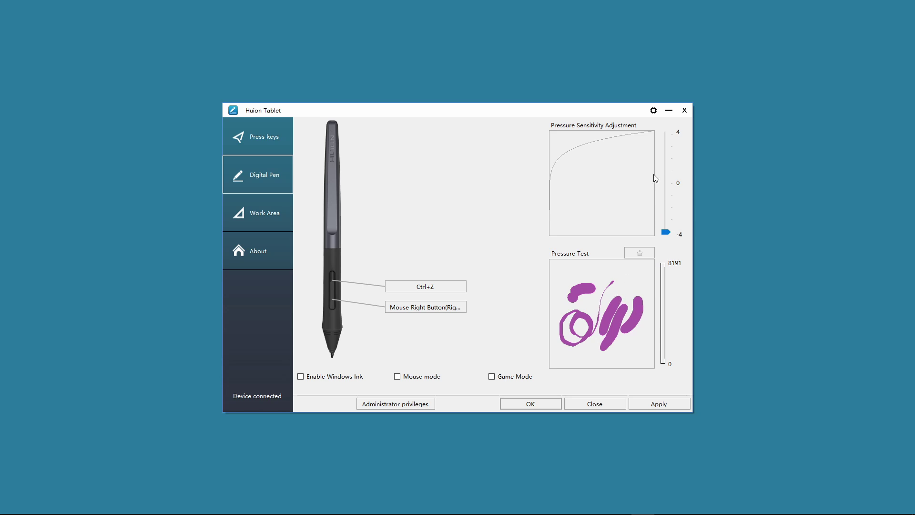
Raise sensitivity to 4, bring it back to about 2, clear the pad and redraw
drag(665, 232, 667, 134)
mouse_move(630, 270)
mouse_down()
mouse_move(609, 267)
mouse_move(580, 325)
mouse_move(590, 354)
mouse_move(607, 353)
mouse_up()
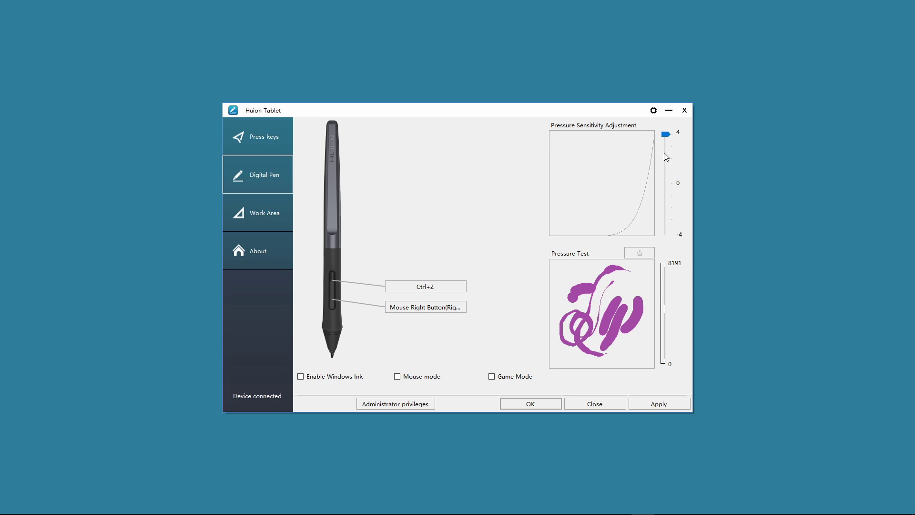
drag(669, 140, 668, 161)
click(646, 256)
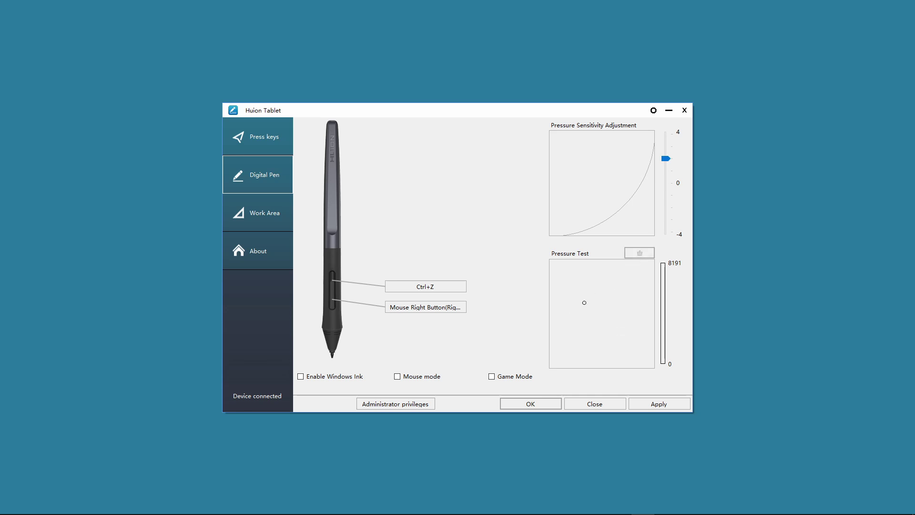
mouse_move(609, 292)
mouse_down()
mouse_move(593, 319)
mouse_move(620, 309)
mouse_move(587, 295)
mouse_move(575, 339)
mouse_move(571, 292)
mouse_move(591, 342)
mouse_move(586, 325)
mouse_move(615, 296)
mouse_move(631, 312)
mouse_move(617, 340)
mouse_up()
mouse_move(594, 292)
mouse_down()
mouse_move(577, 319)
mouse_move(615, 272)
mouse_move(563, 318)
mouse_up()
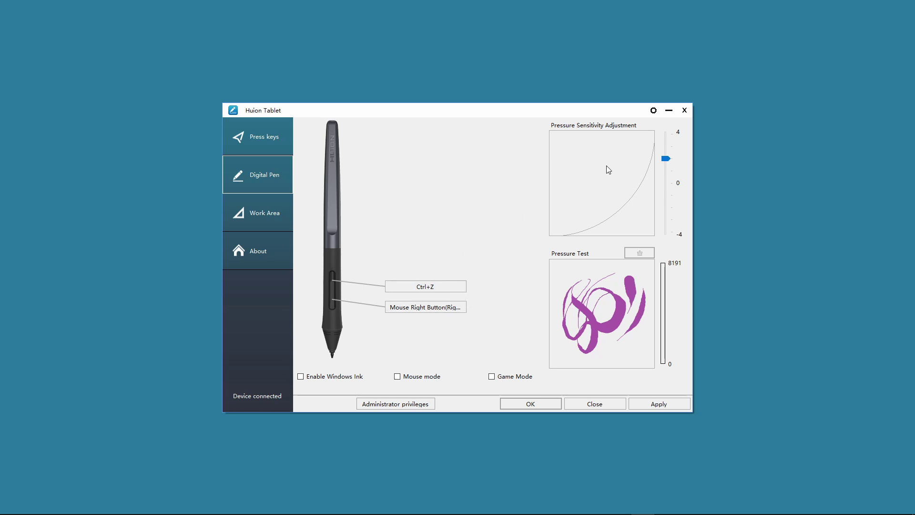
Enable Add App in the general settings, choose All Apps, and close the dialog
click(652, 112)
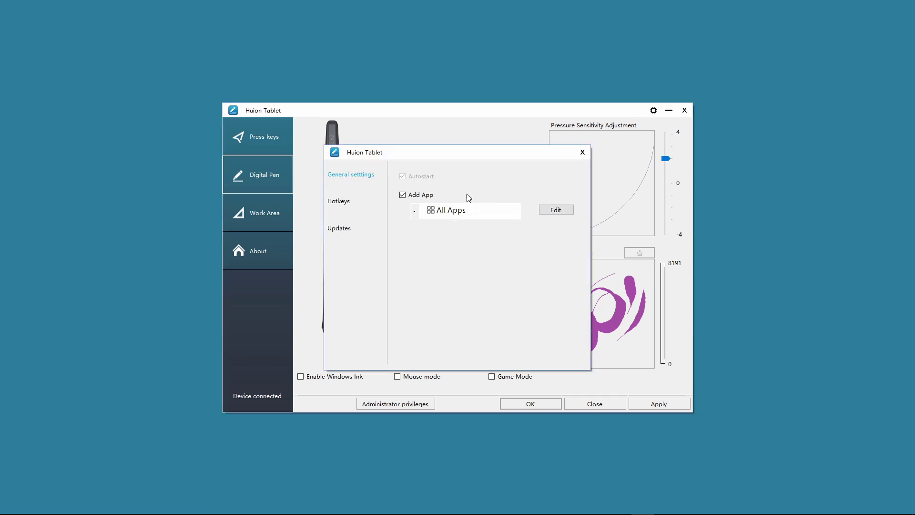
click(486, 216)
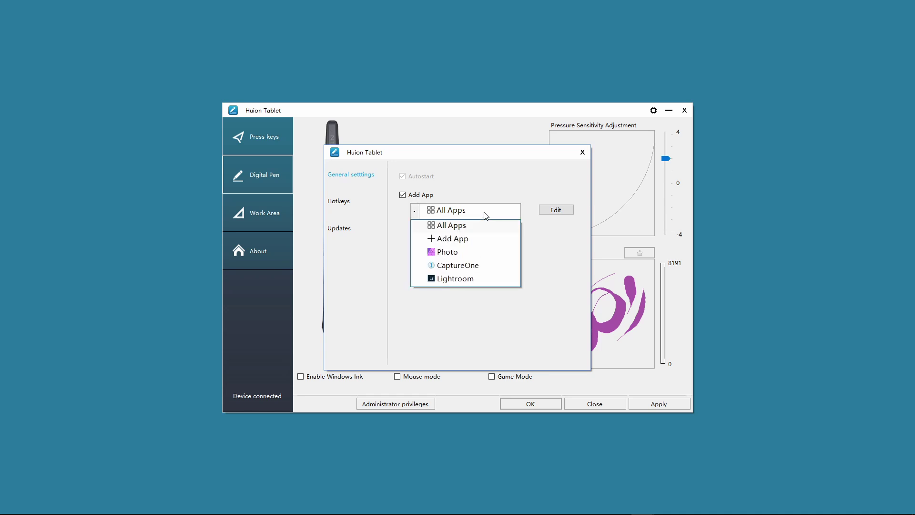
click(460, 242)
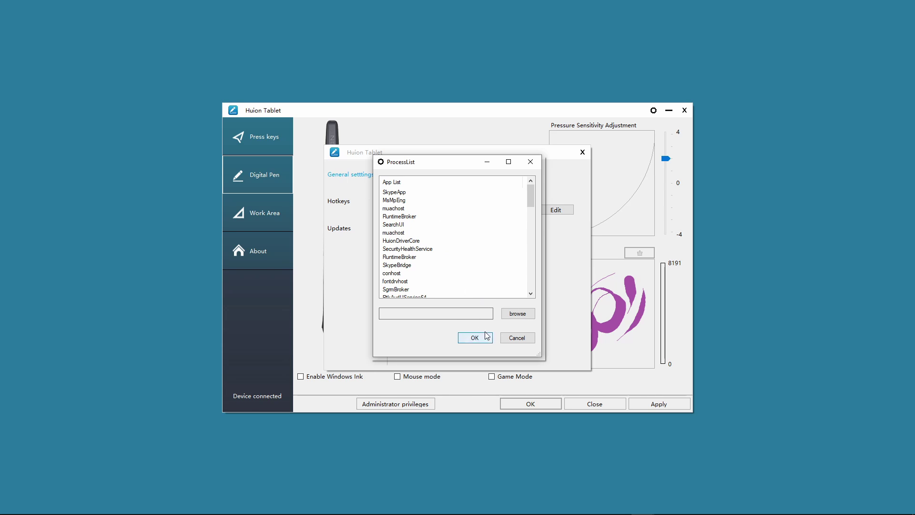
mouse_move(532, 190)
mouse_down()
mouse_move(528, 271)
mouse_move(531, 190)
mouse_up()
click(480, 339)
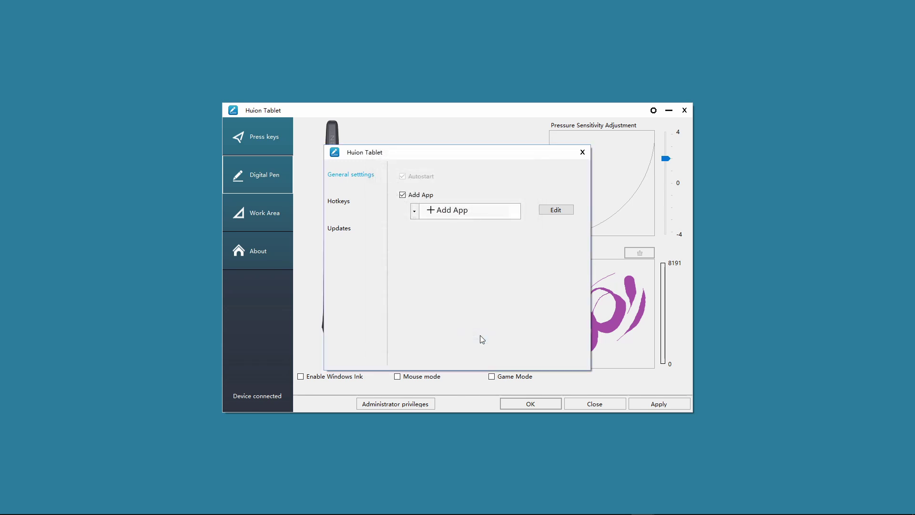
click(457, 211)
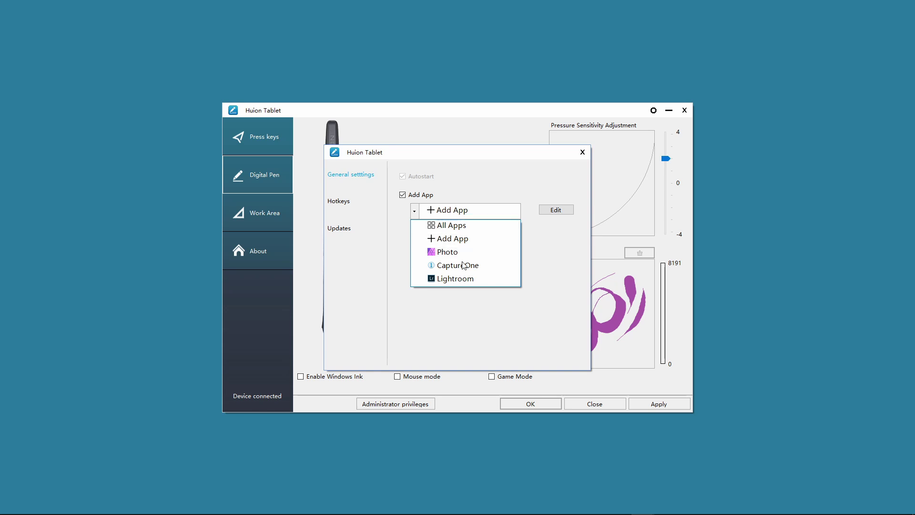
click(458, 230)
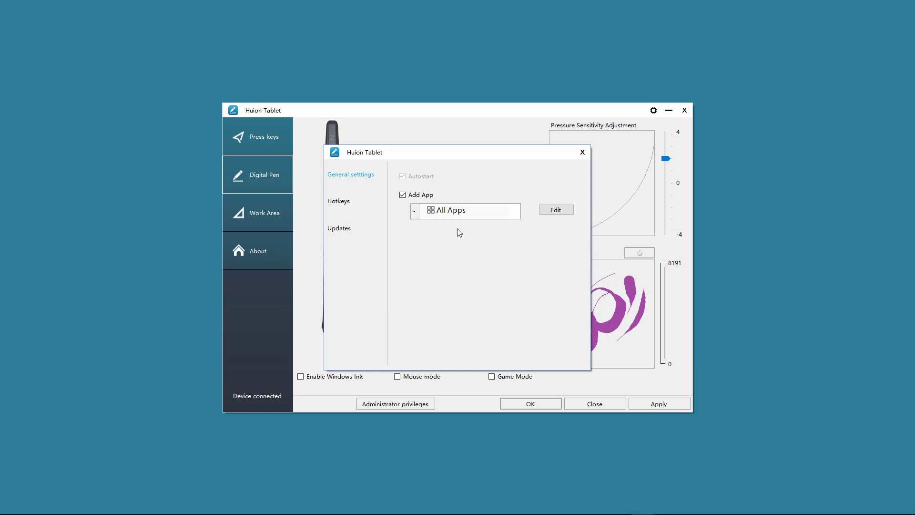
click(584, 153)
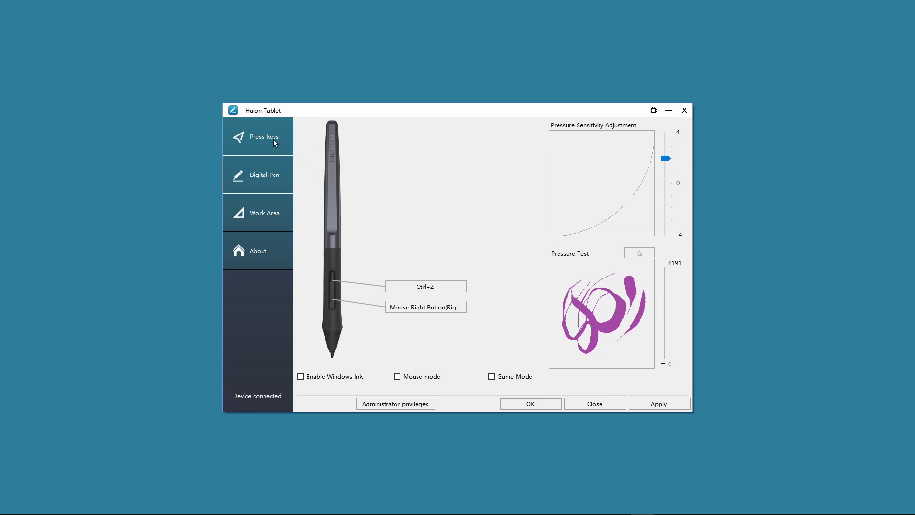
Keep the upper pen button's Ctrl+Z undo shortcut enabled, then bring up the lower button's Right Click setting
click(434, 288)
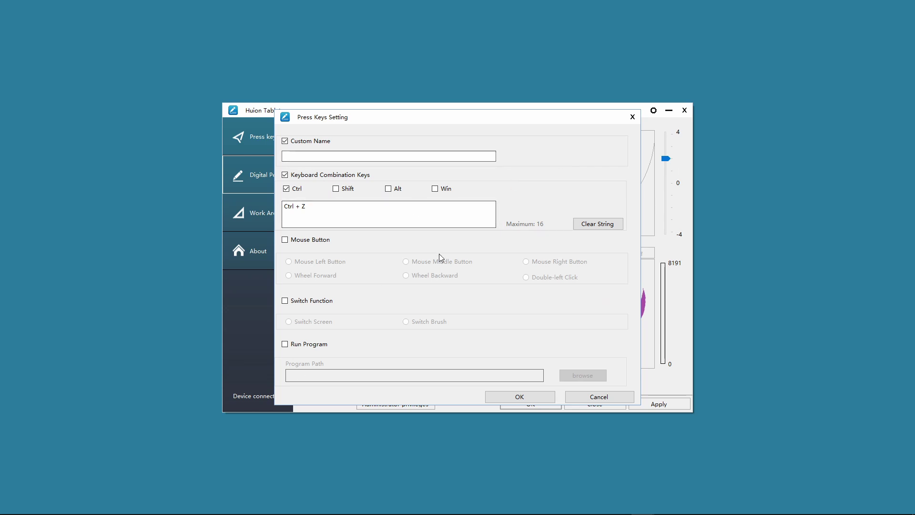
click(285, 175)
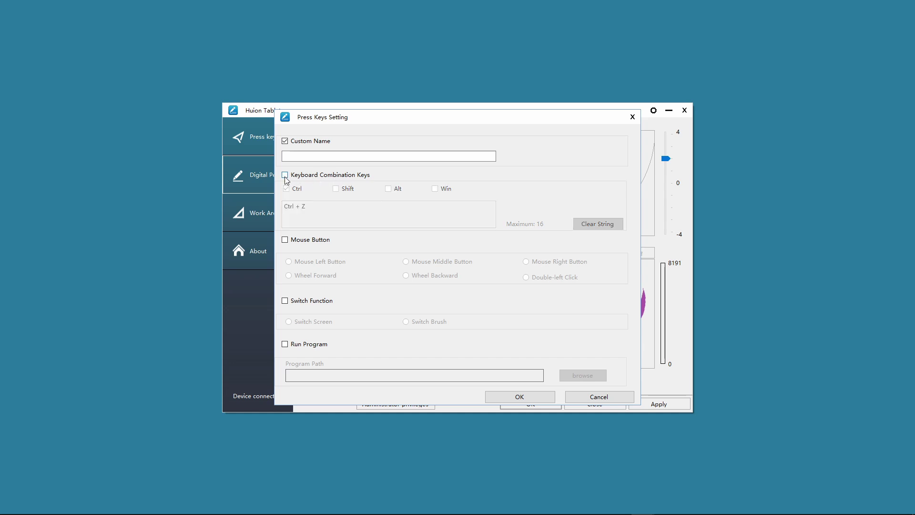
click(285, 175)
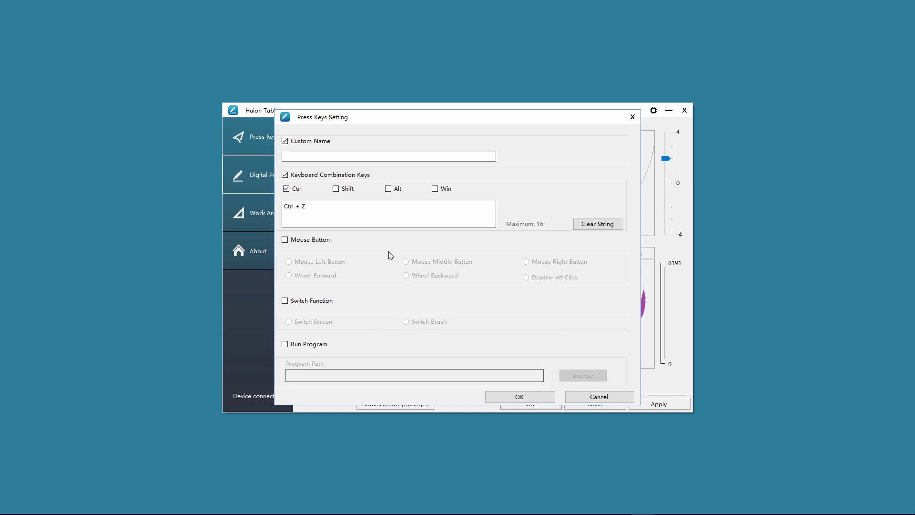
click(520, 397)
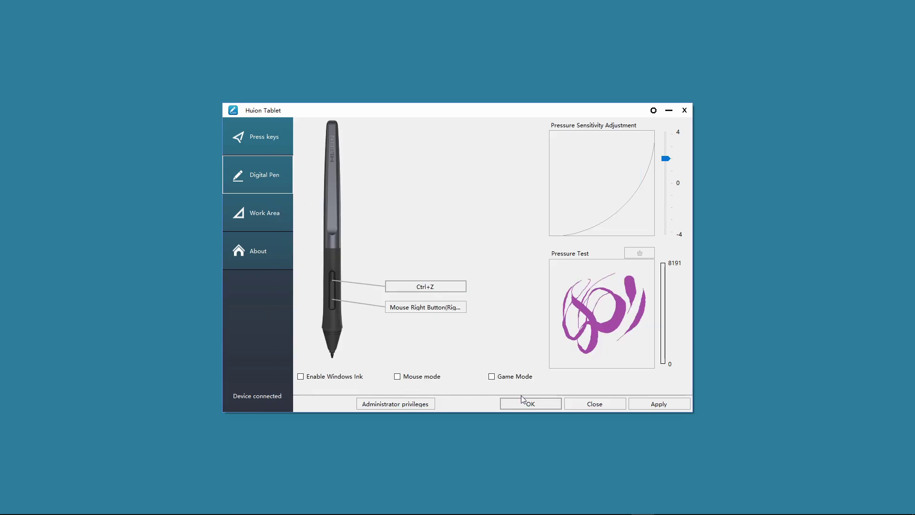
Keep the lower pen button as Mouse Right Button and go to the Press keys page
click(438, 309)
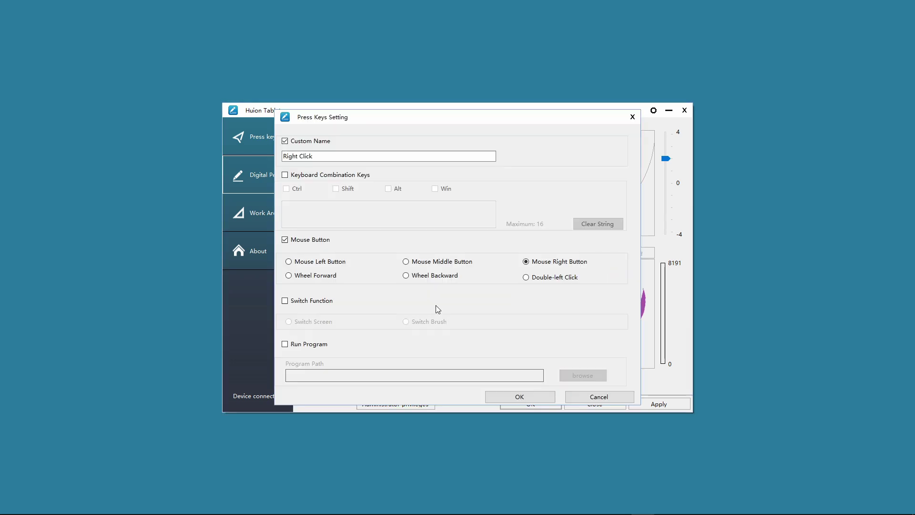
click(535, 396)
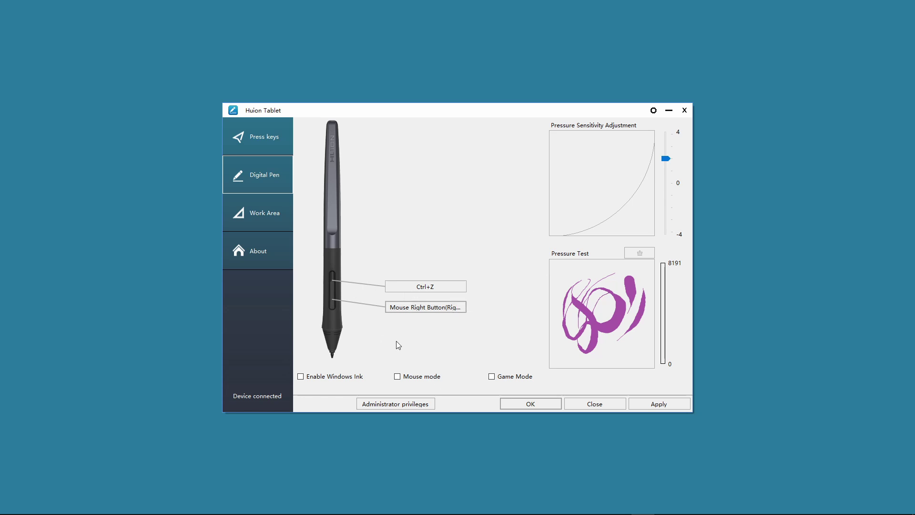
click(262, 138)
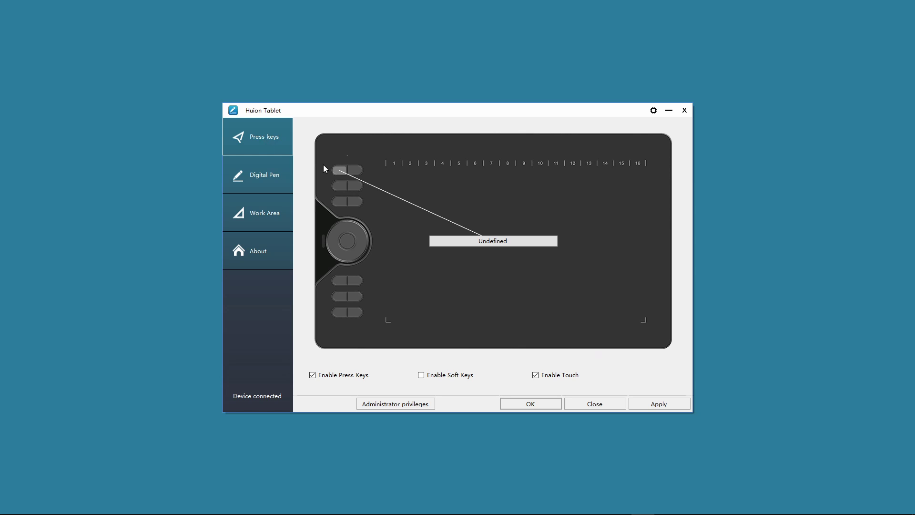
click(339, 171)
click(353, 172)
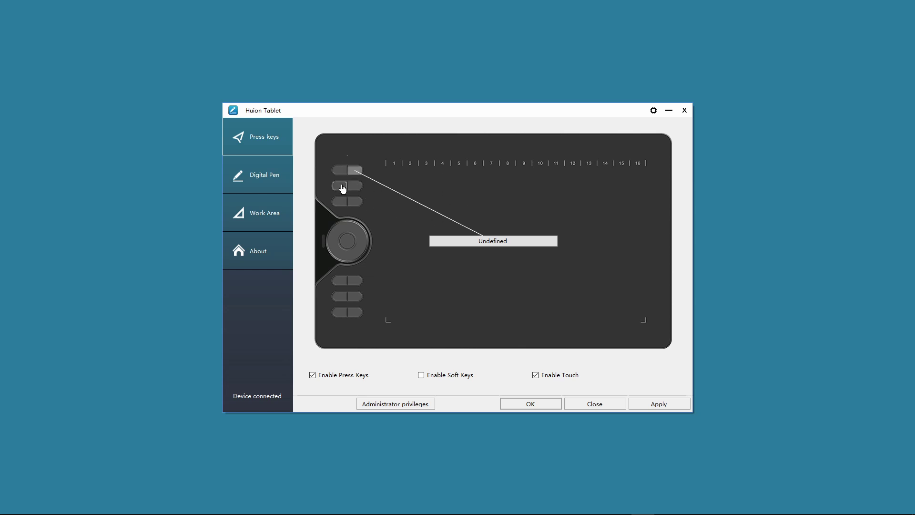
click(343, 189)
click(356, 187)
click(353, 203)
click(341, 200)
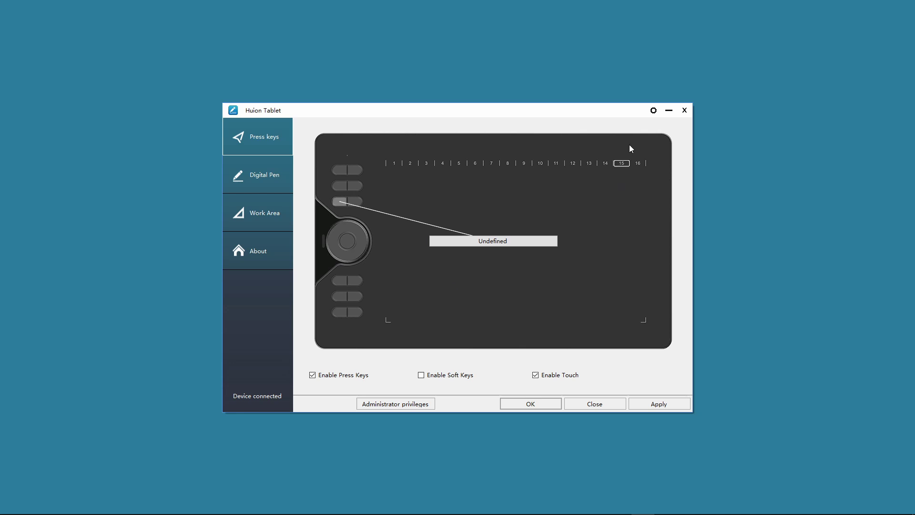
Pick the Photo app profile from the Add App list in the general settings
click(653, 112)
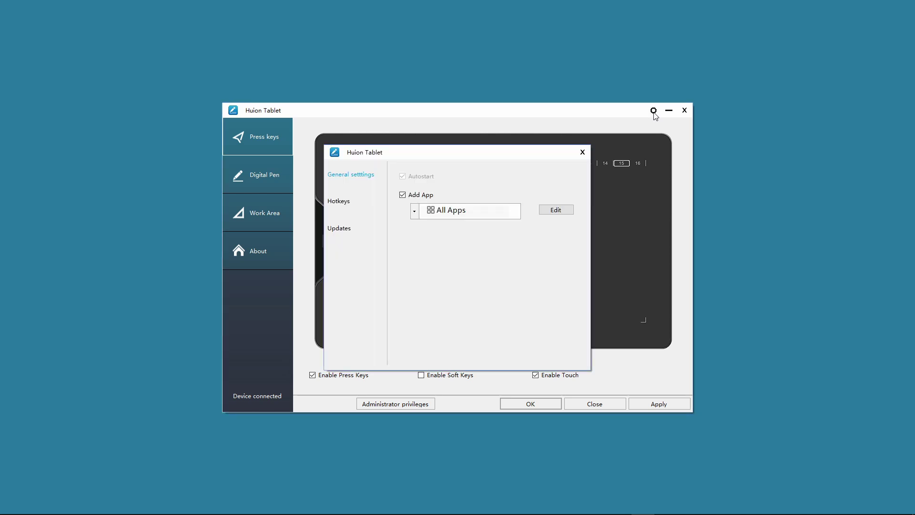
click(472, 214)
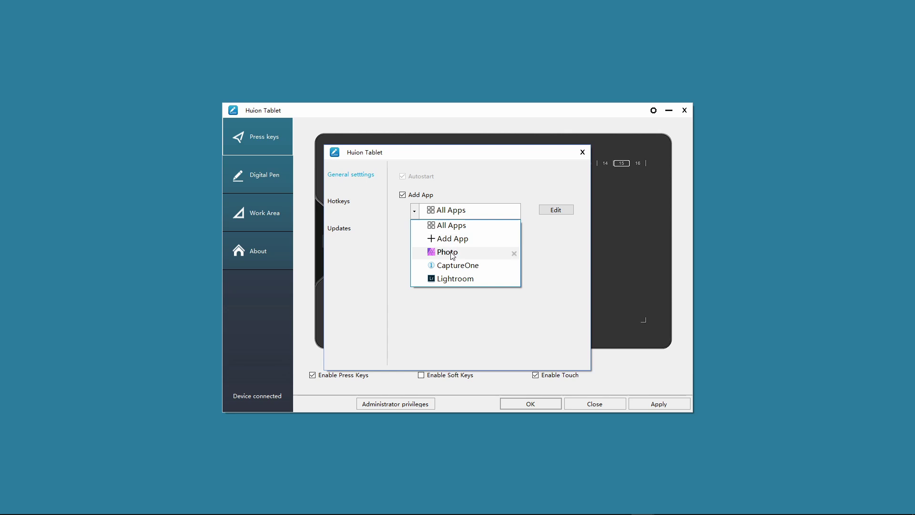
click(452, 256)
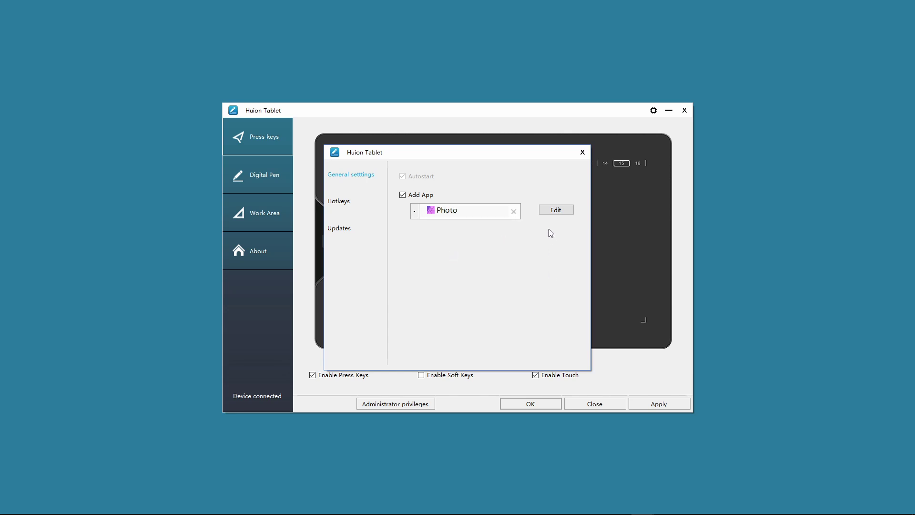
click(554, 210)
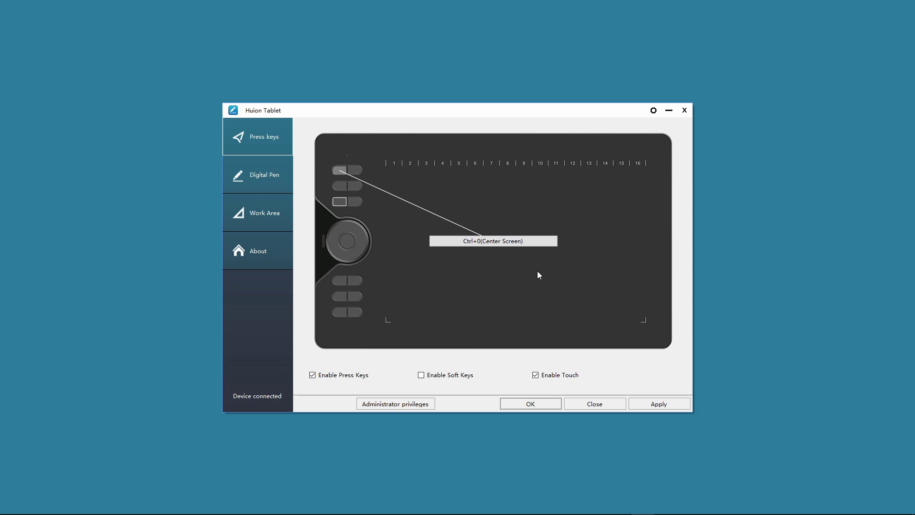
click(355, 172)
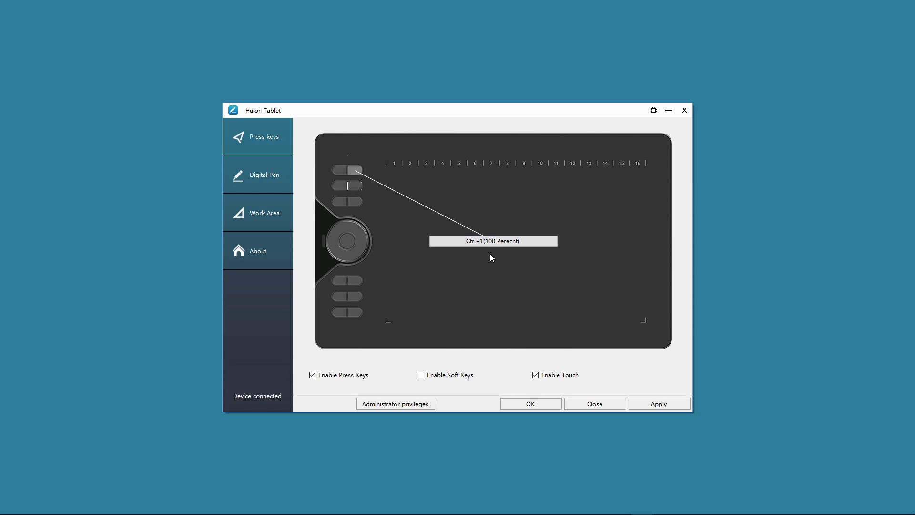
click(339, 186)
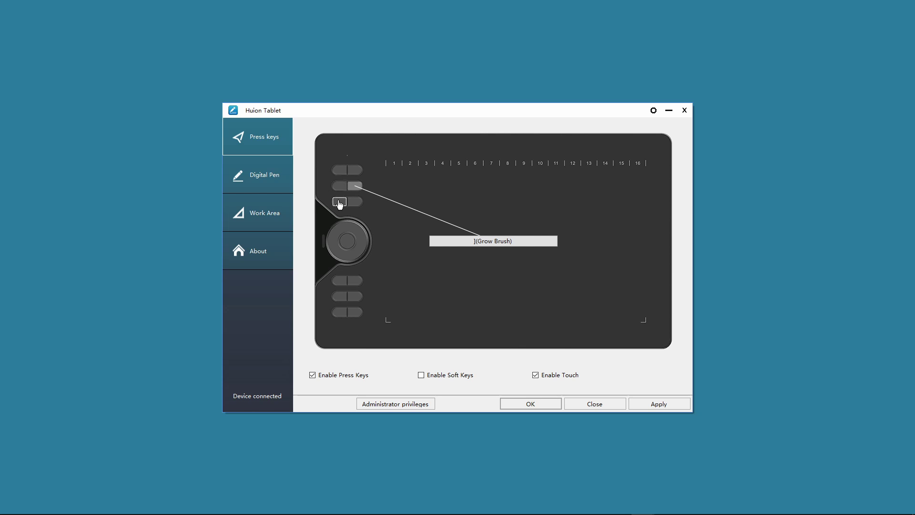
click(340, 204)
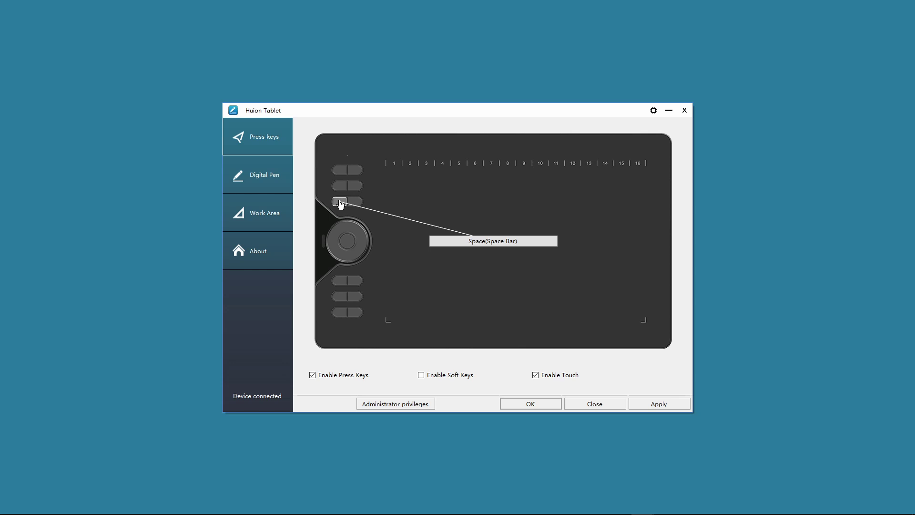
click(355, 204)
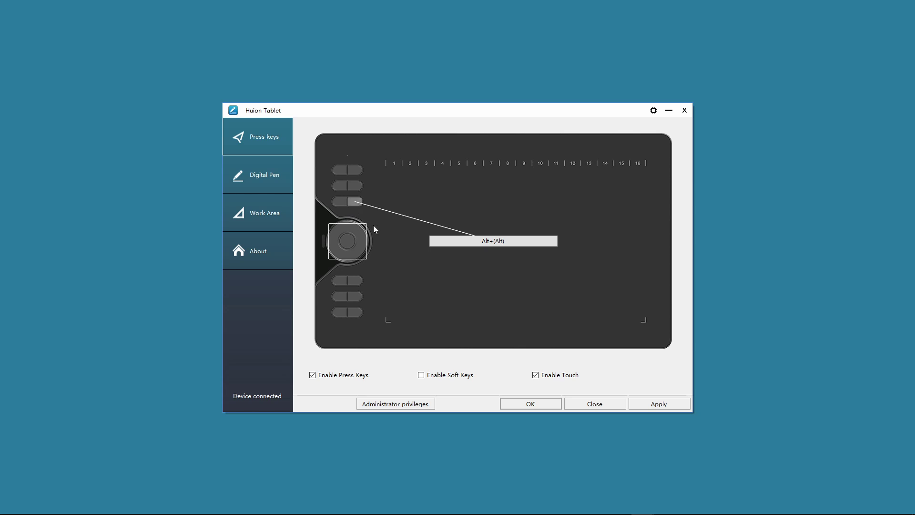
click(340, 281)
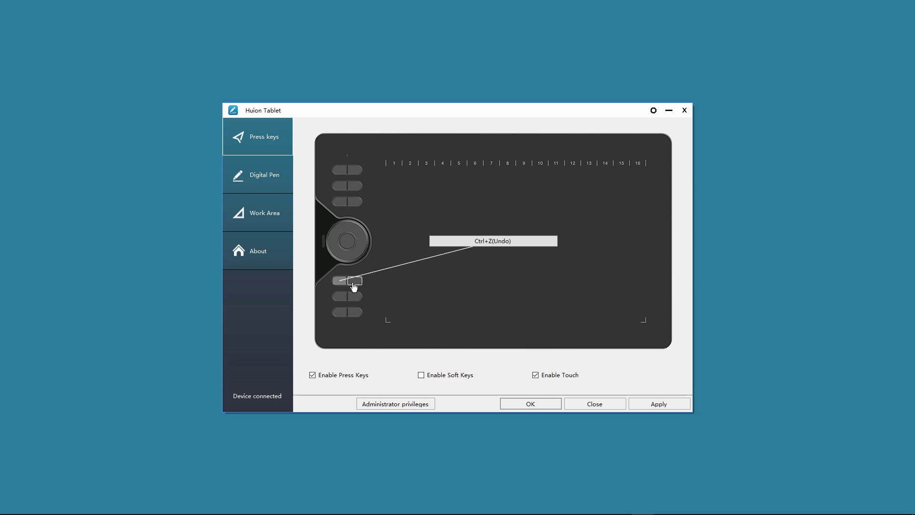
click(354, 282)
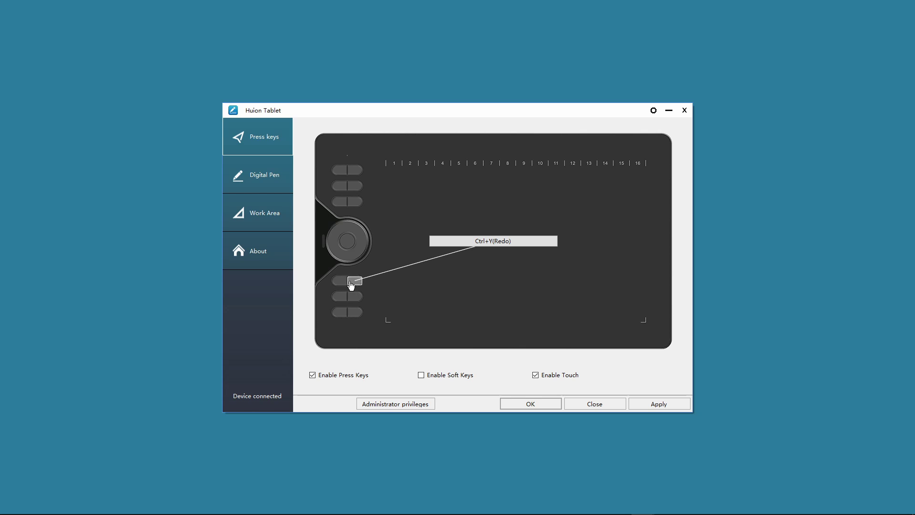
click(364, 241)
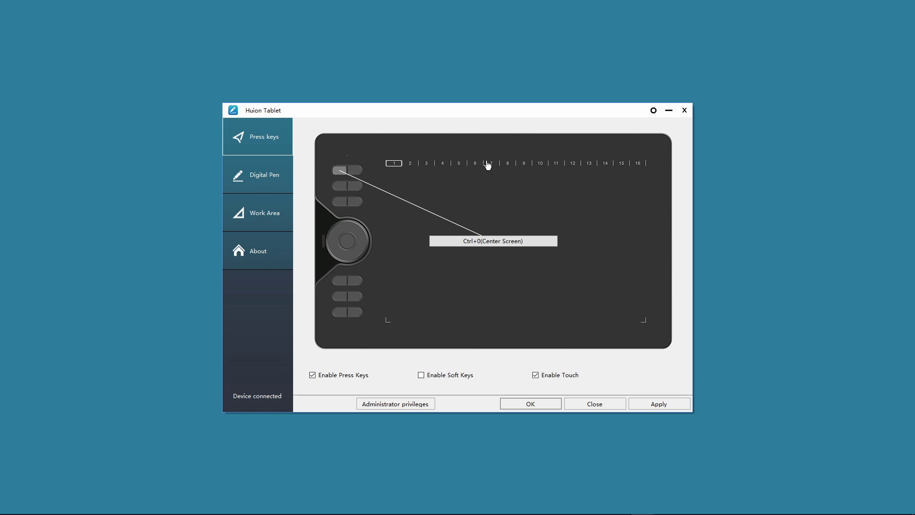
Review the soft key slot assignments, from slot 10 down to slot 1
click(540, 163)
click(524, 163)
click(477, 164)
click(459, 165)
click(443, 164)
click(430, 165)
click(410, 165)
click(394, 164)
Select the top-left express key and open its Center Screen (Ctrl + 0) key setting
click(354, 170)
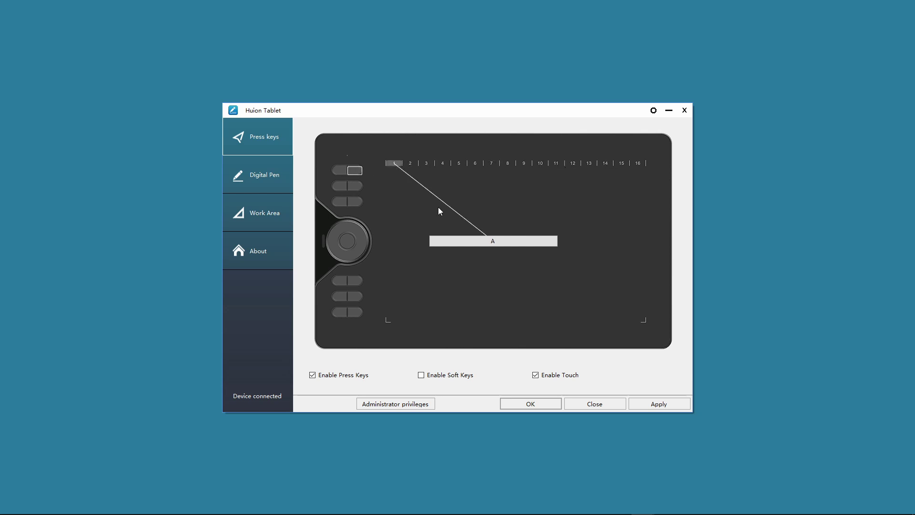
click(362, 235)
click(341, 172)
click(342, 172)
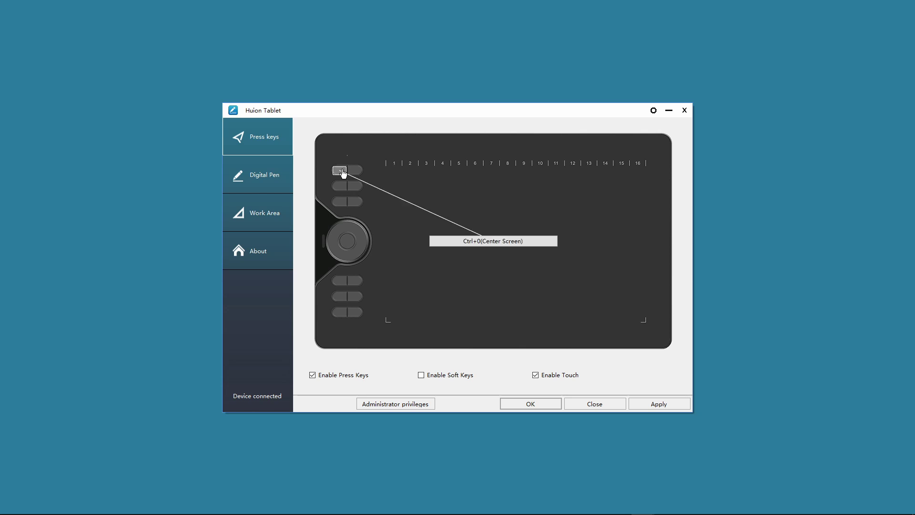
click(355, 170)
click(481, 242)
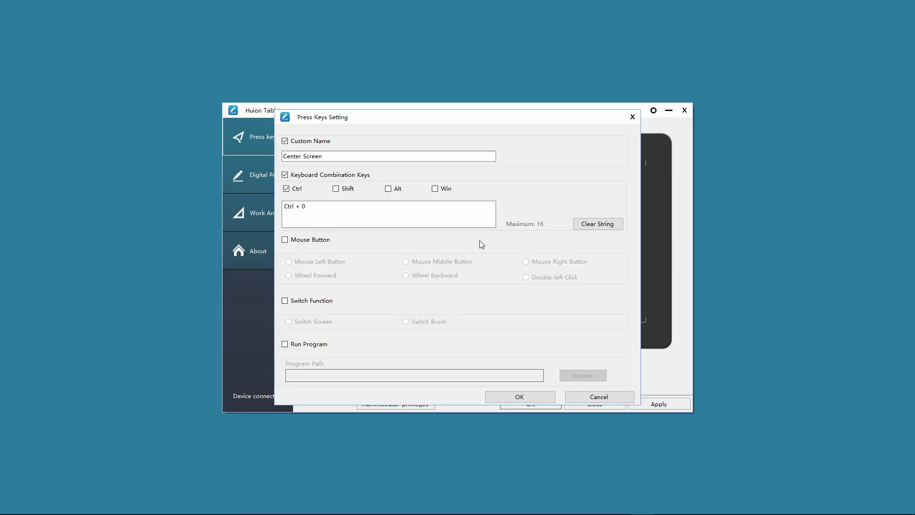
Retype the 0 in the Center Screen Ctrl + 0 combination and confirm it
click(316, 206)
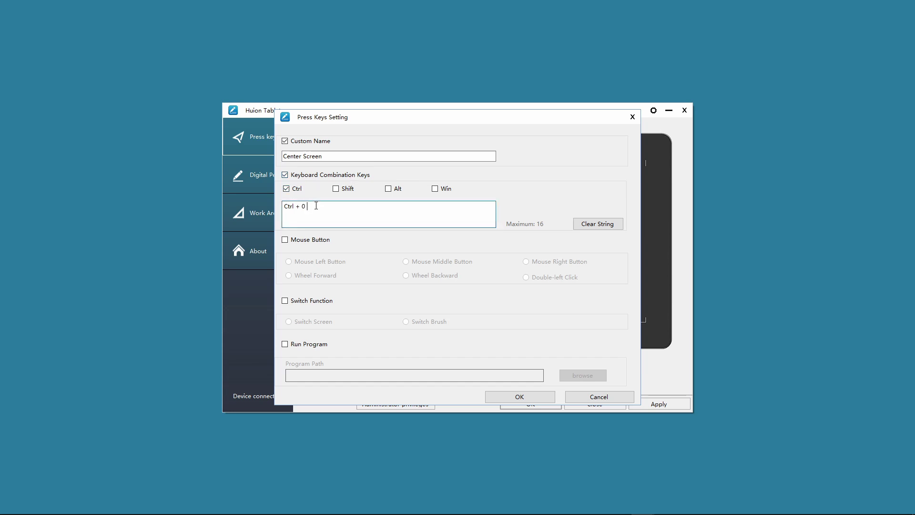
click(596, 225)
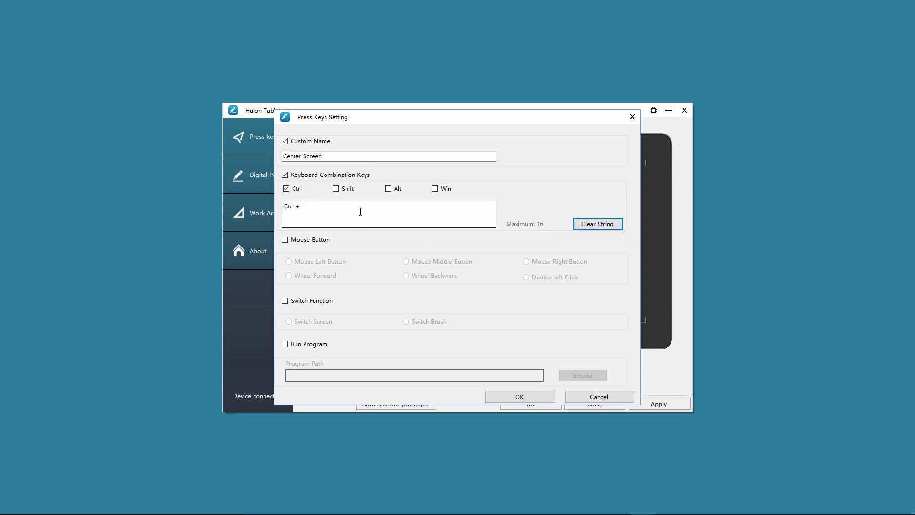
click(327, 212)
text(0)
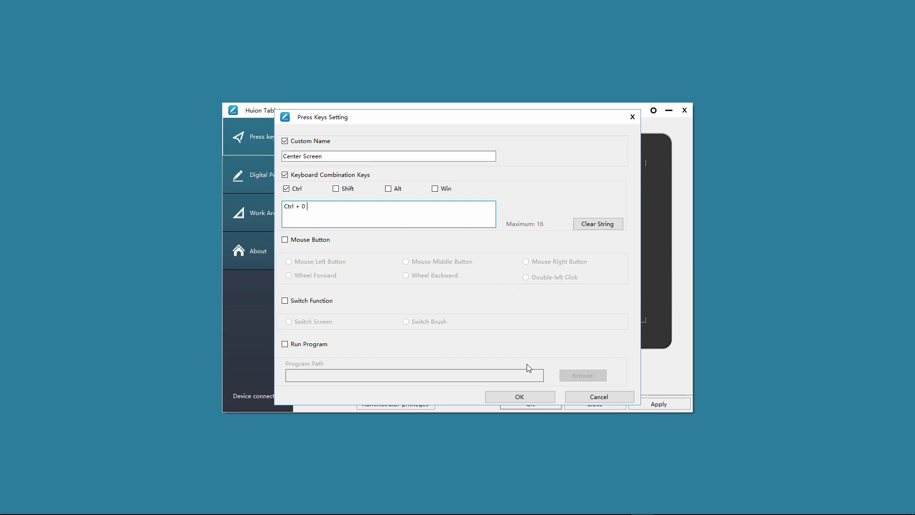
click(520, 397)
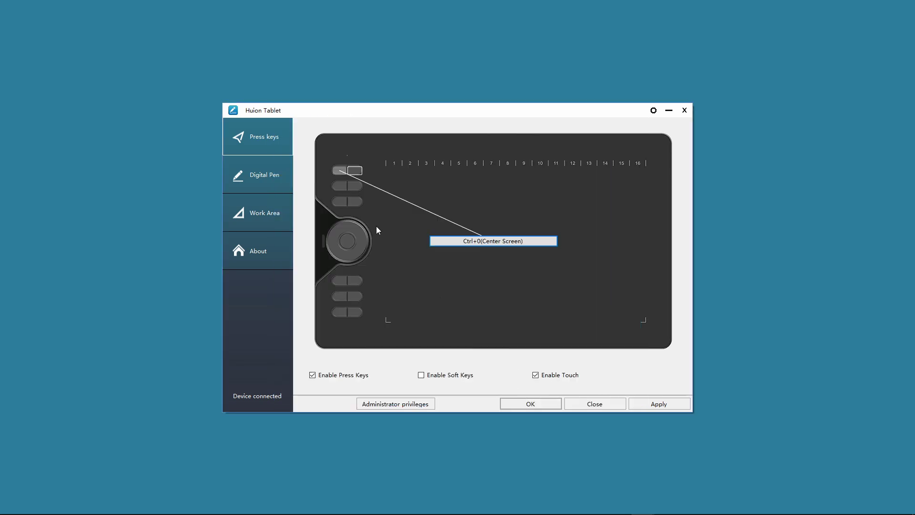
Review the 100 Percent, Shrink Brush and Grow Brush express key settings
click(355, 171)
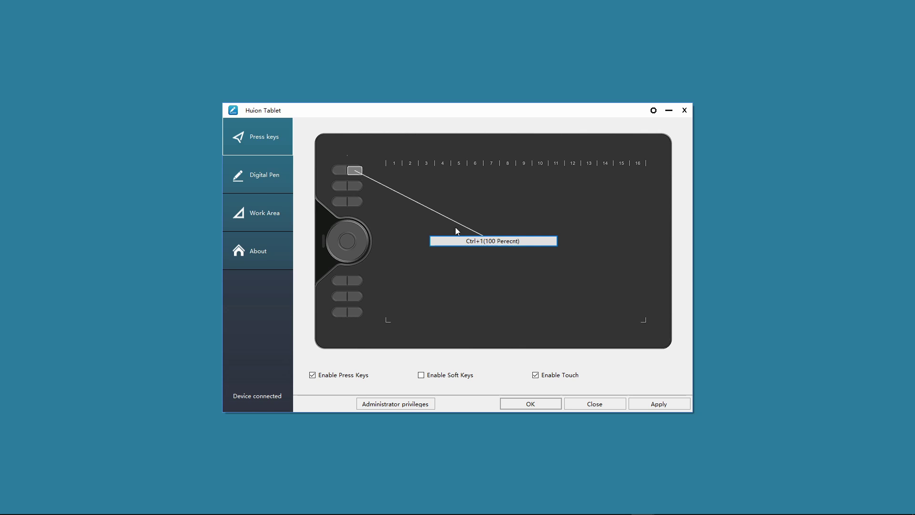
click(472, 241)
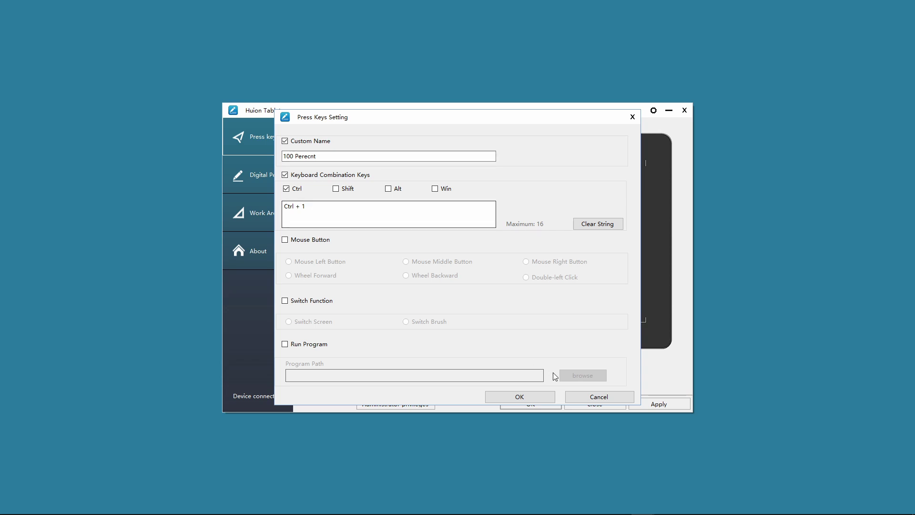
click(539, 396)
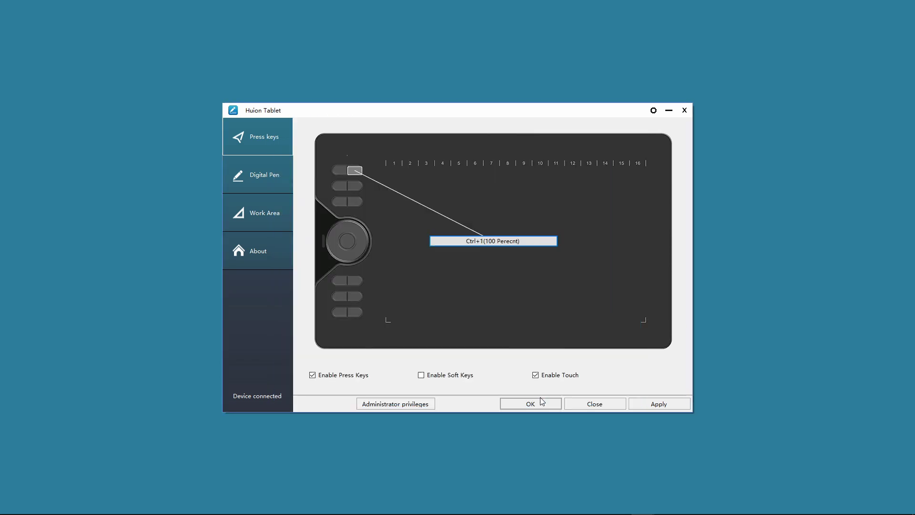
click(344, 205)
click(344, 186)
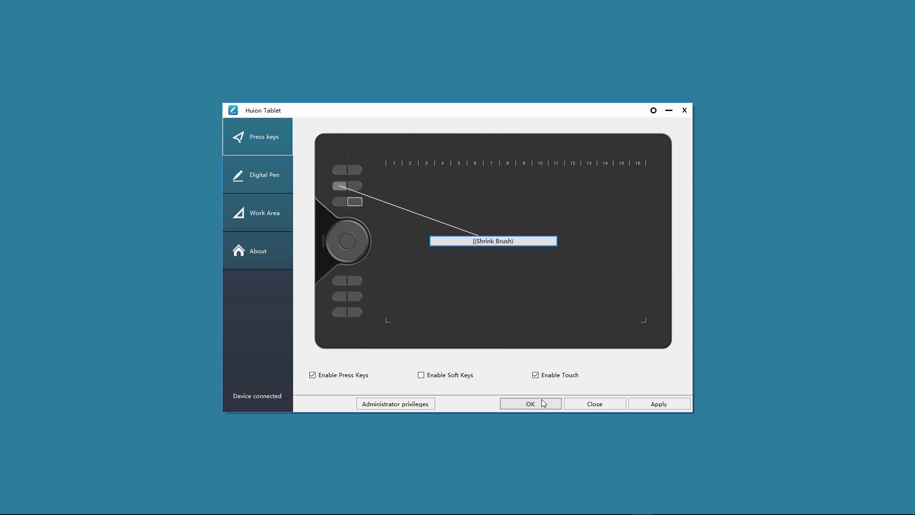
click(475, 242)
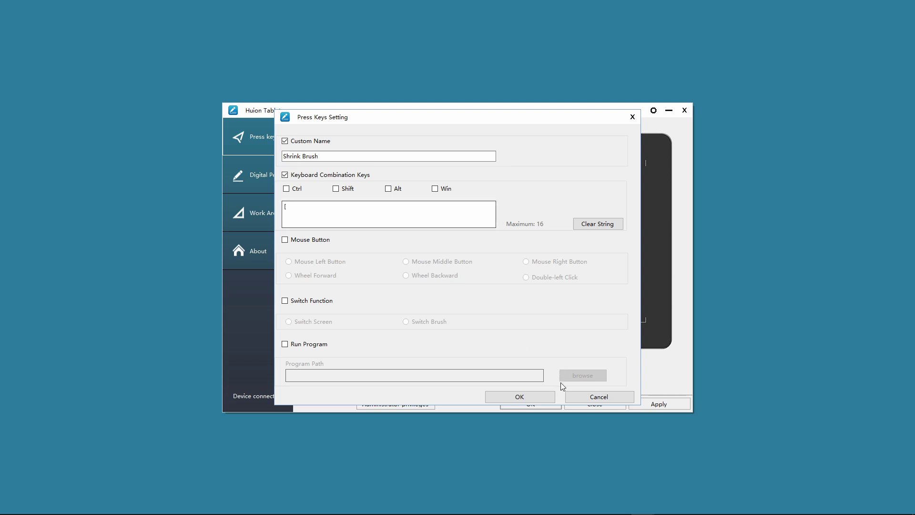
click(548, 397)
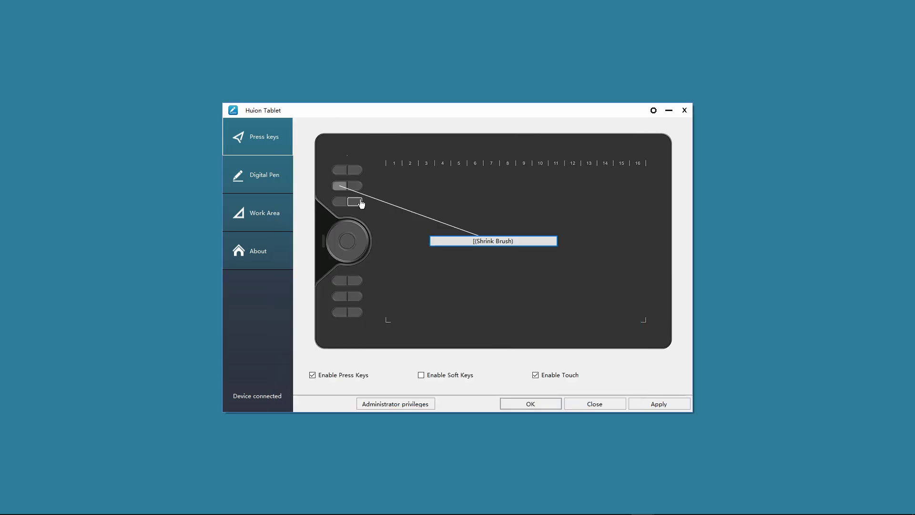
click(496, 244)
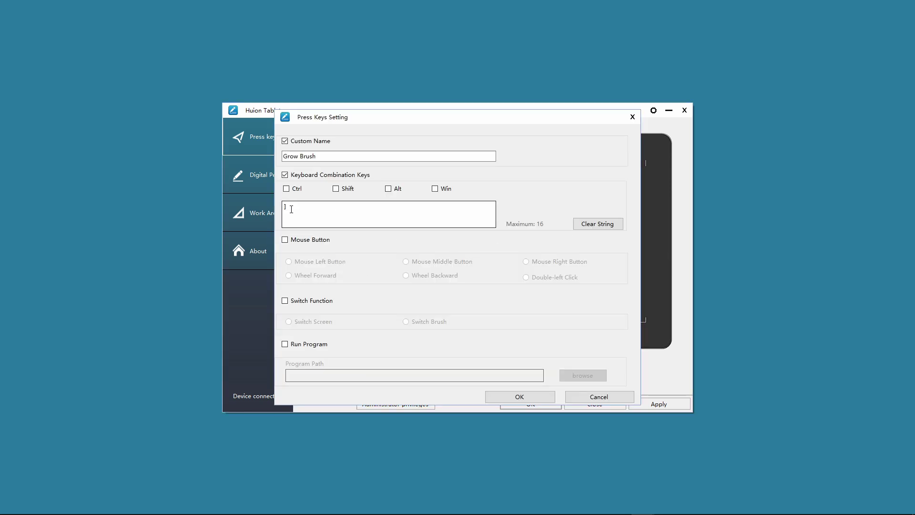
click(530, 398)
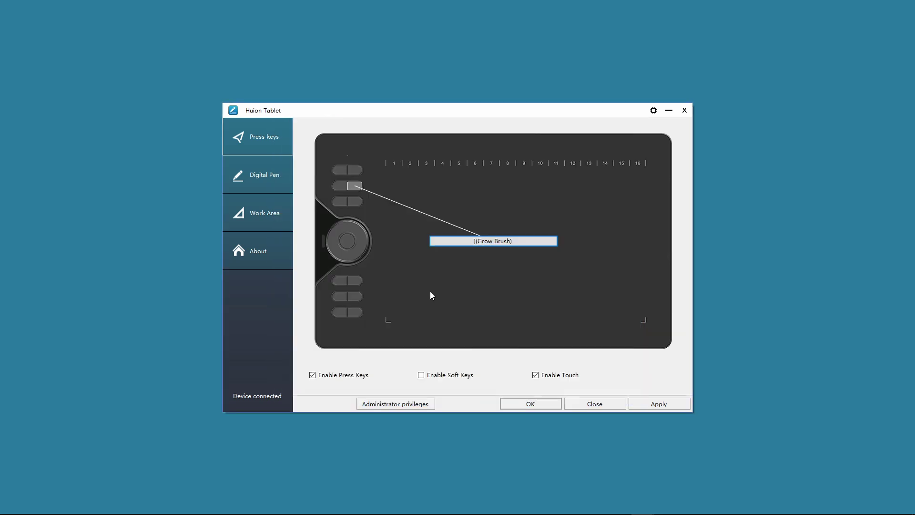
Check the Space Bar key setting and view the lower key's Undo mapping
mouse_move(346, 204)
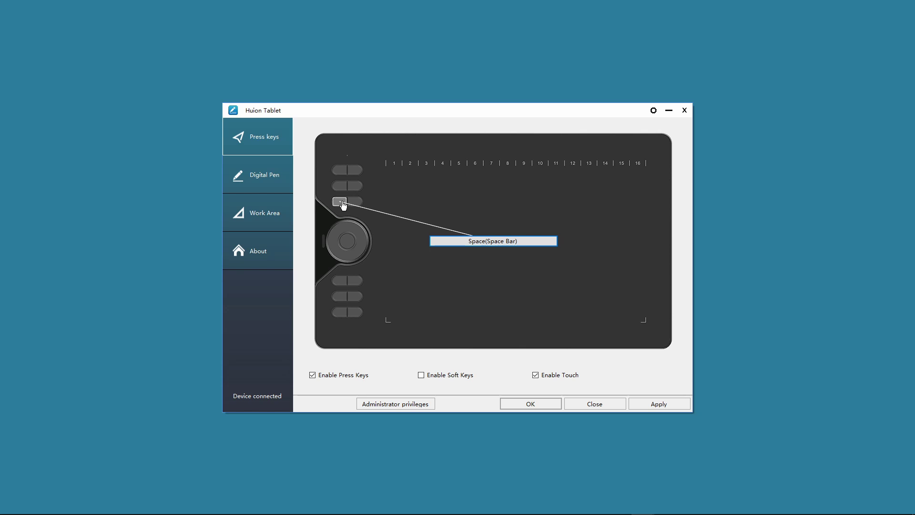
click(494, 245)
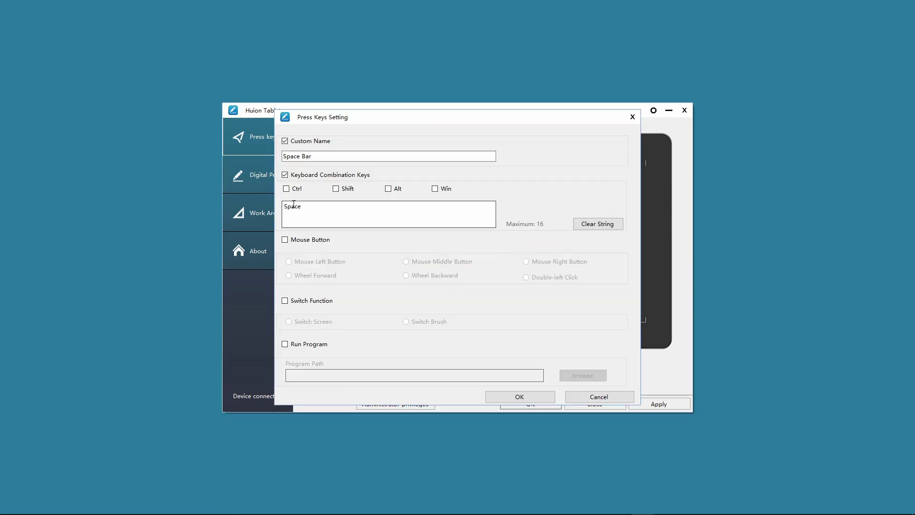
click(537, 397)
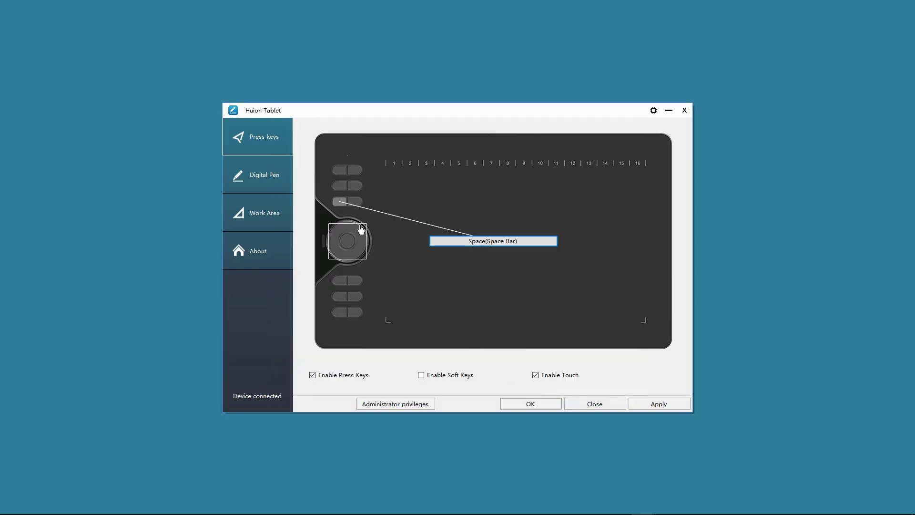
click(341, 282)
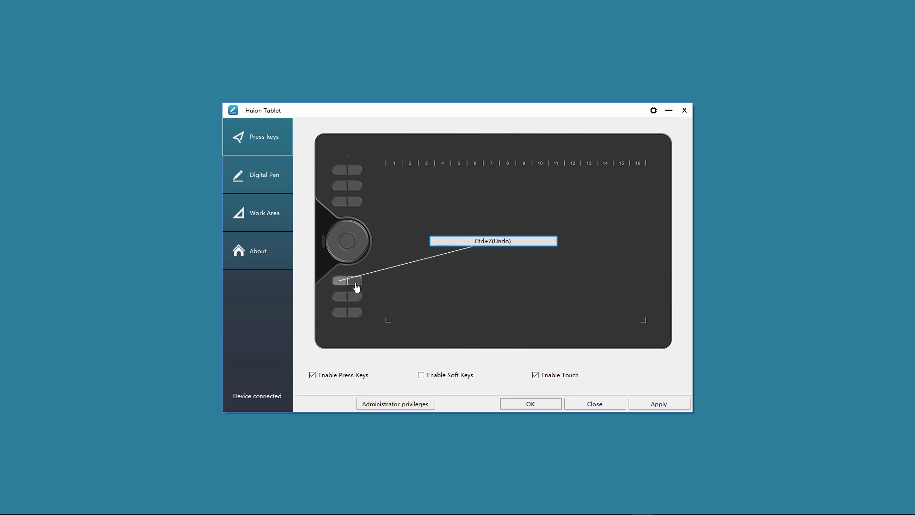
Map the dial's left rotation to mouse Wheel Forward, labelled 'Grow', and confirm
click(356, 282)
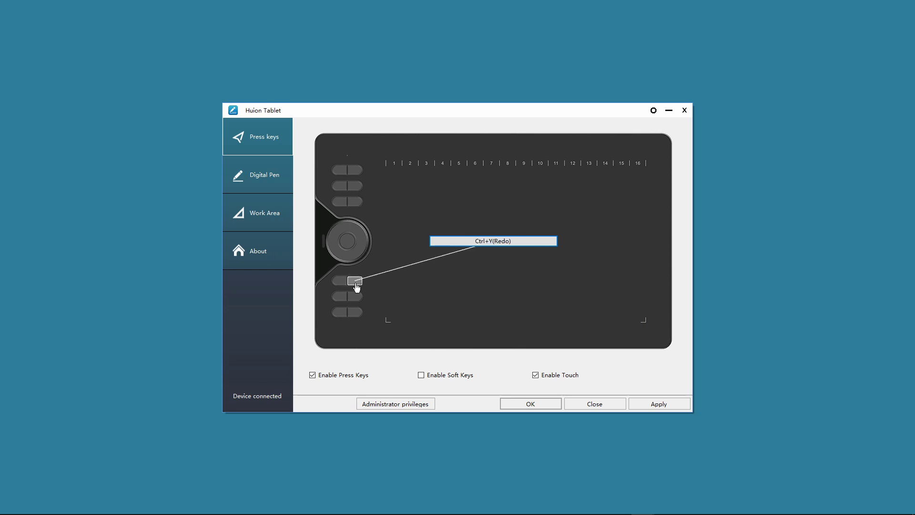
click(363, 240)
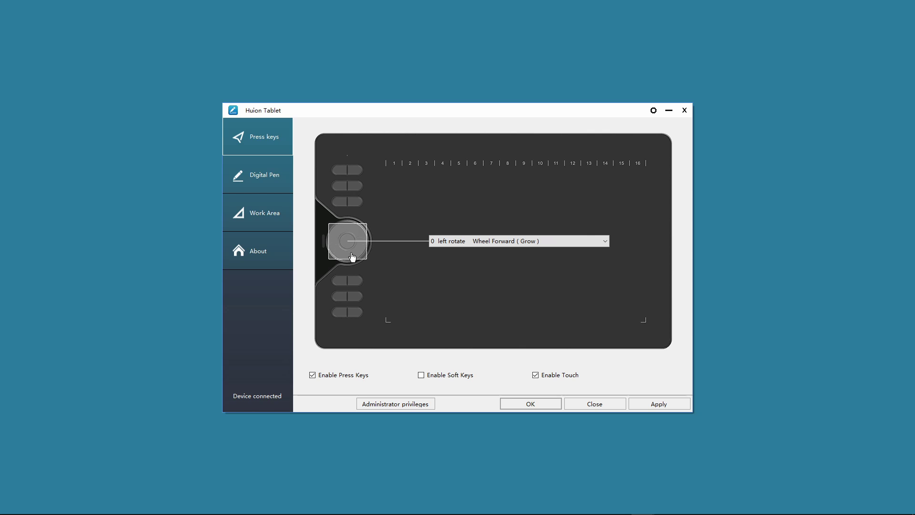
click(538, 242)
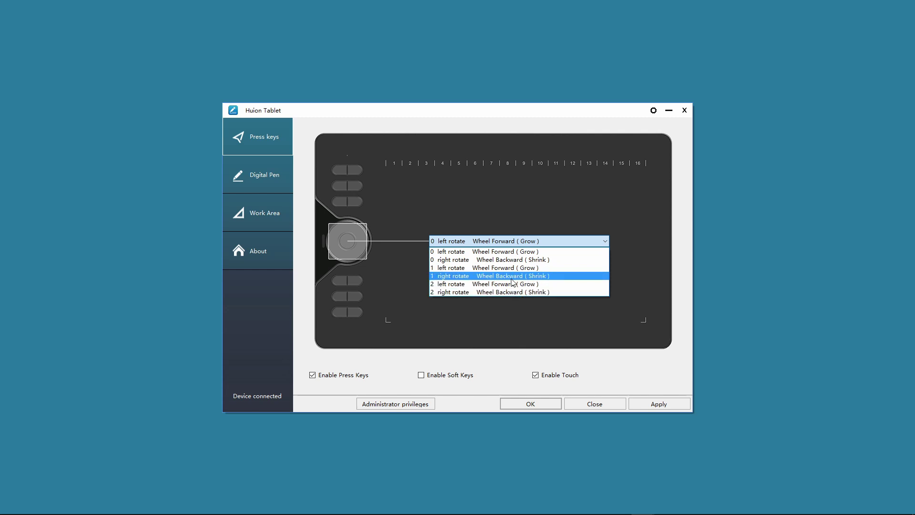
click(493, 253)
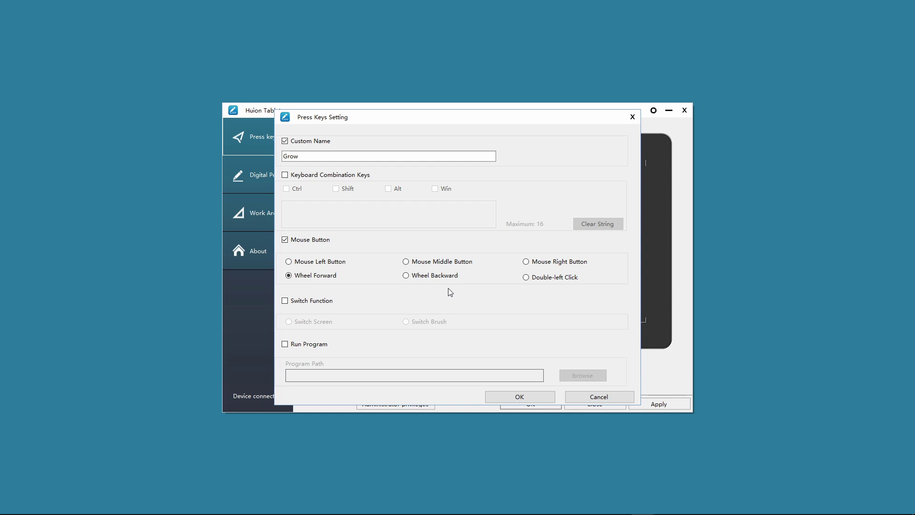
click(532, 396)
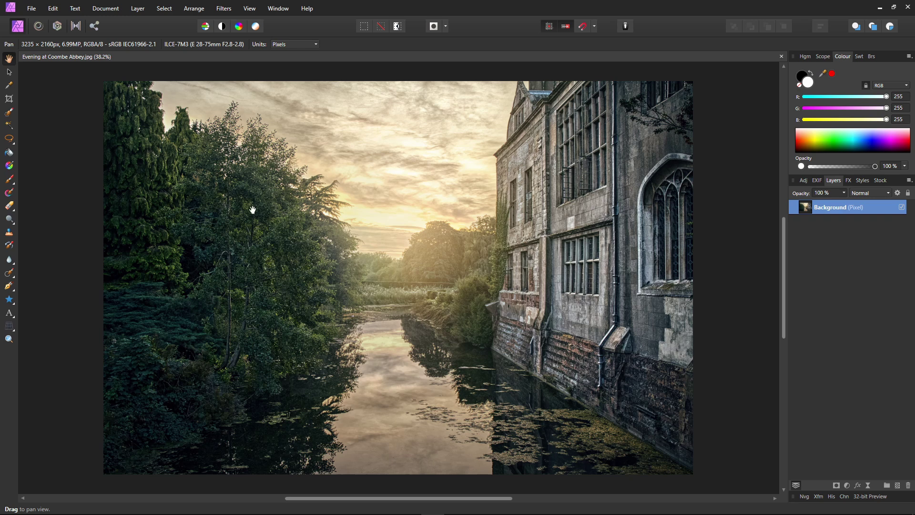
Enable 'Use mouse wheel to zoom' in Affinity Photo's Tools preferences
click(55, 9)
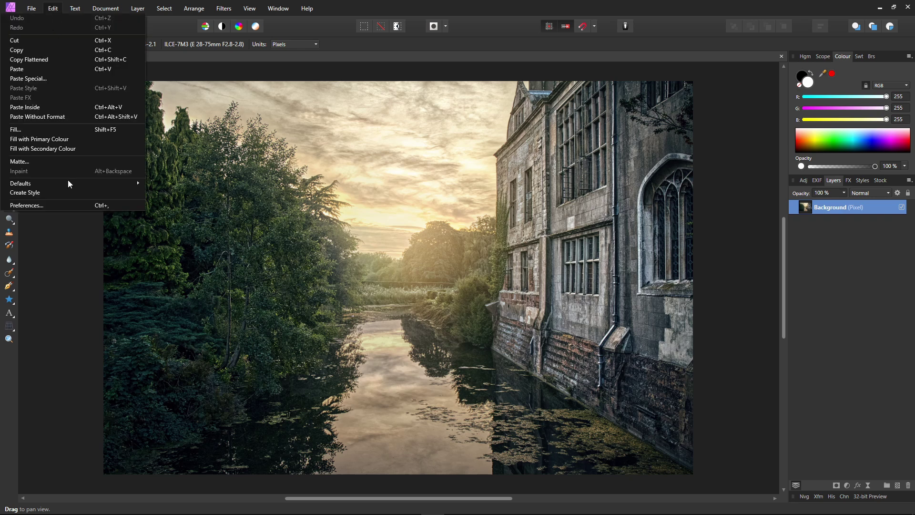
click(69, 204)
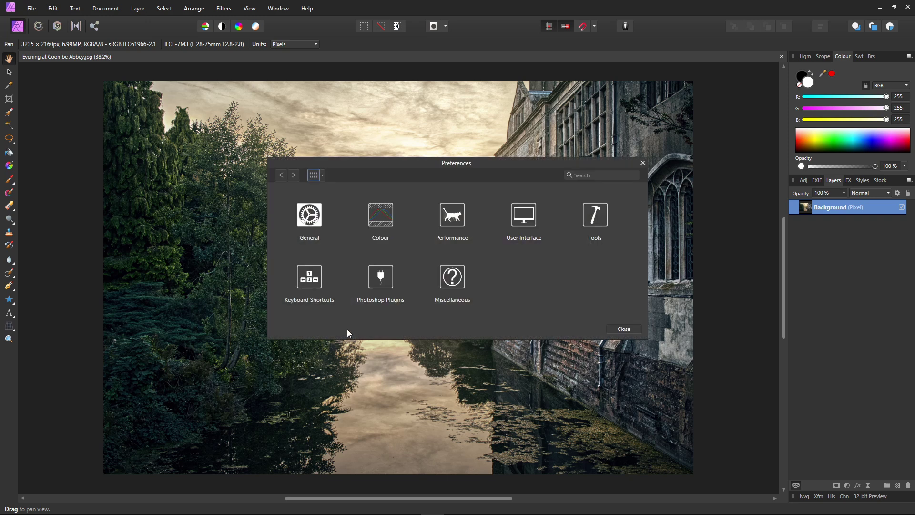
click(594, 219)
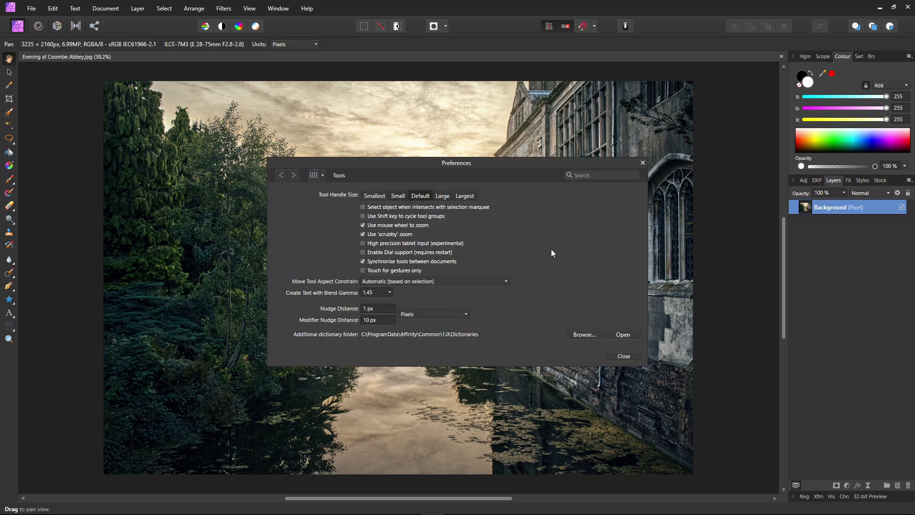
click(372, 225)
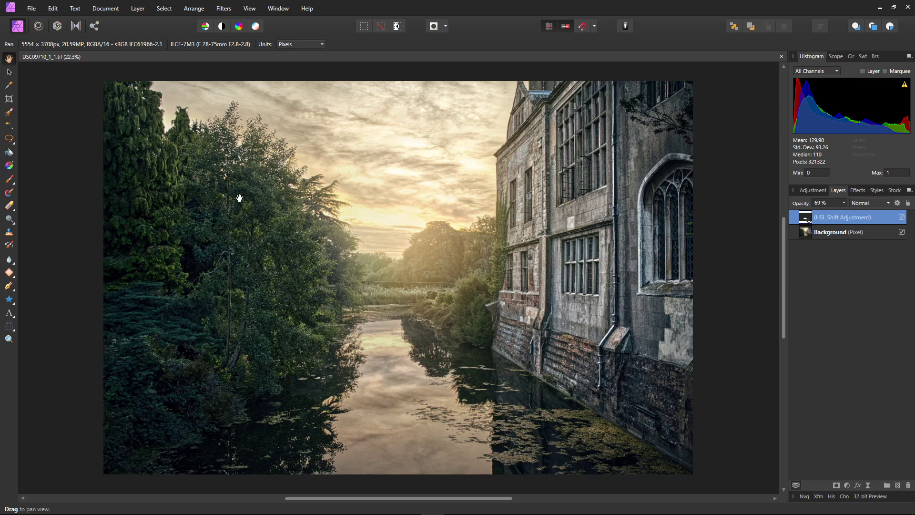
Zoom in with the mouse wheel, then view the castle photo at 100% with Ctrl+1
scroll(239, 198, up, 5)
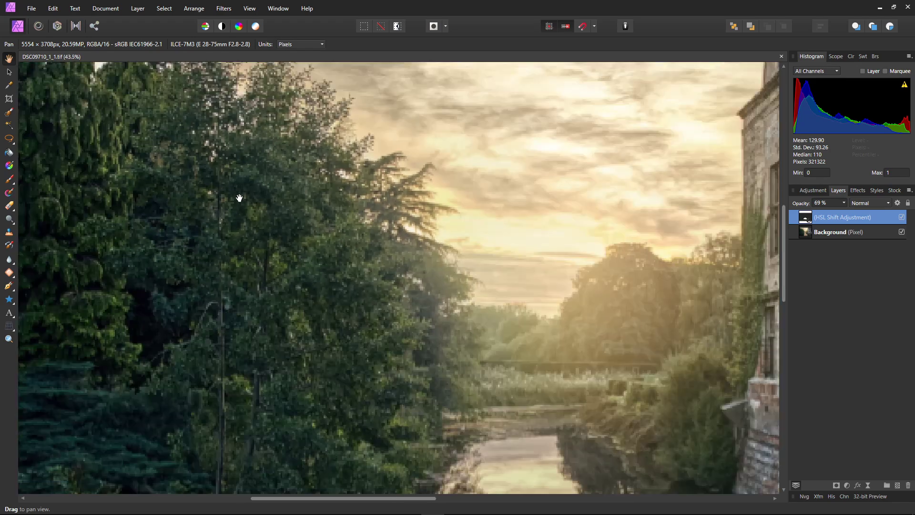
scroll(239, 197, up, 6)
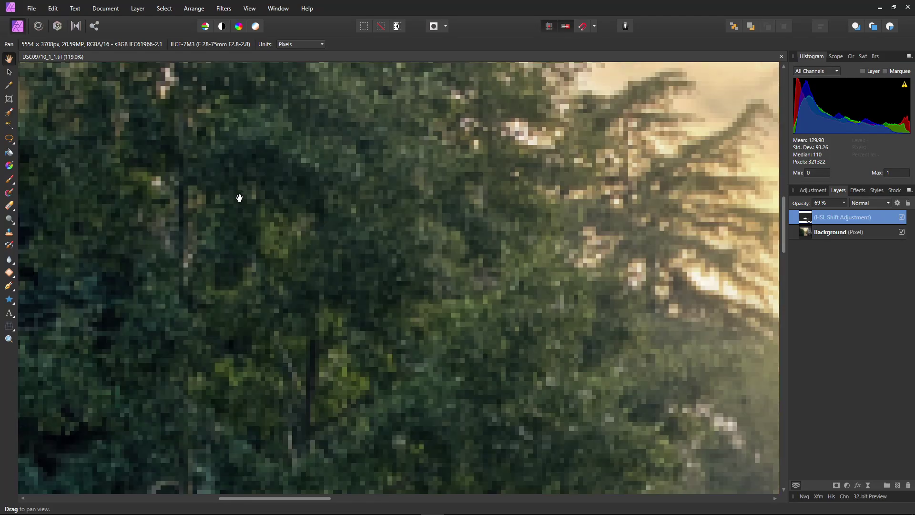
scroll(239, 198, up, 2)
scroll(239, 198, down, 4)
scroll(239, 198, down, 15)
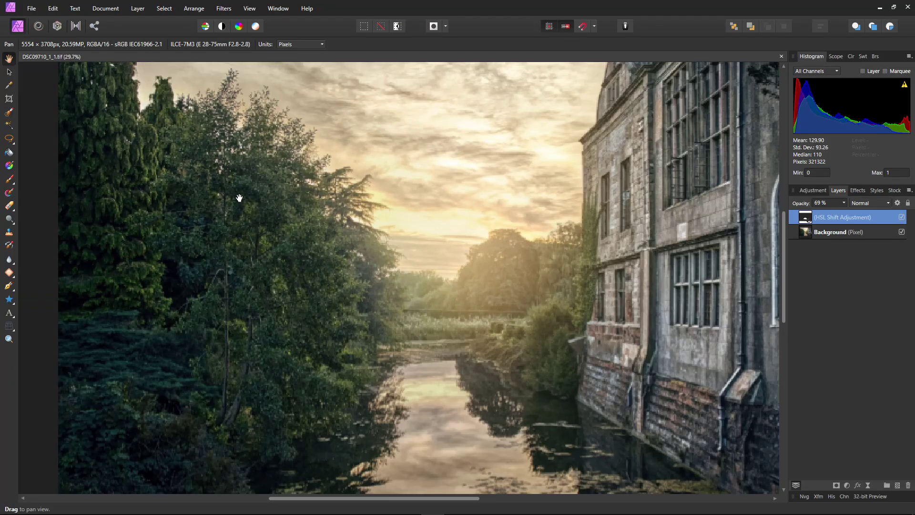
scroll(239, 198, up, 5)
scroll(239, 197, up, 3)
scroll(239, 198, down, 4)
scroll(240, 197, up, 4)
scroll(239, 198, down, 3)
scroll(239, 198, up, 5)
scroll(239, 198, down, 5)
scroll(490, 221, up, 2)
scroll(490, 221, up, 2)
scroll(490, 221, down, 3)
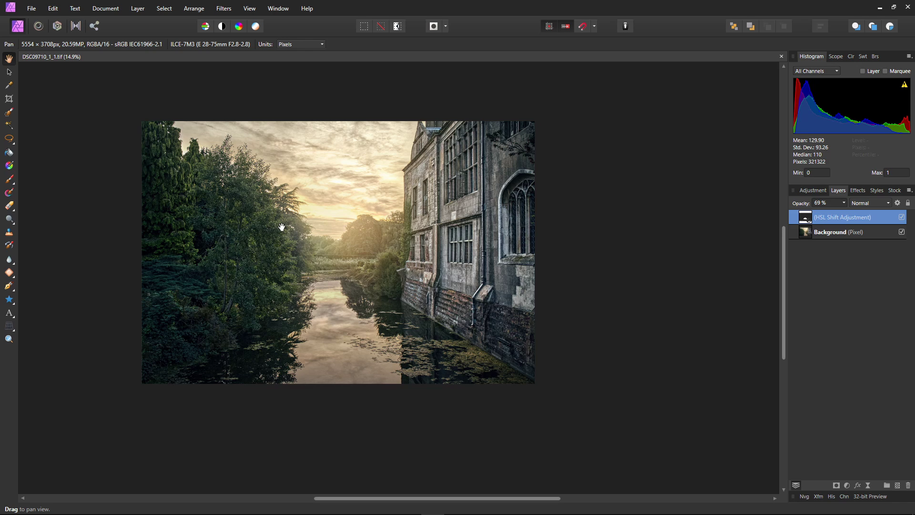
scroll(282, 227, up, 2)
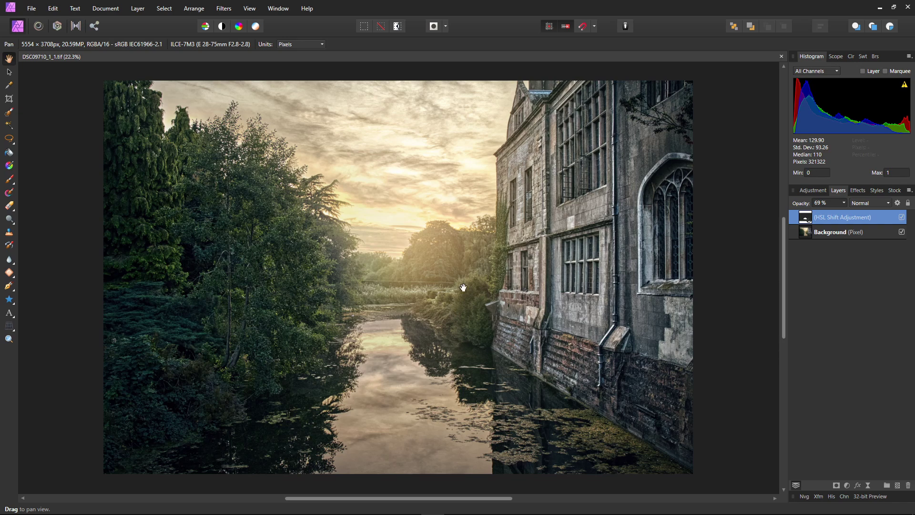
key(ctrl+1)
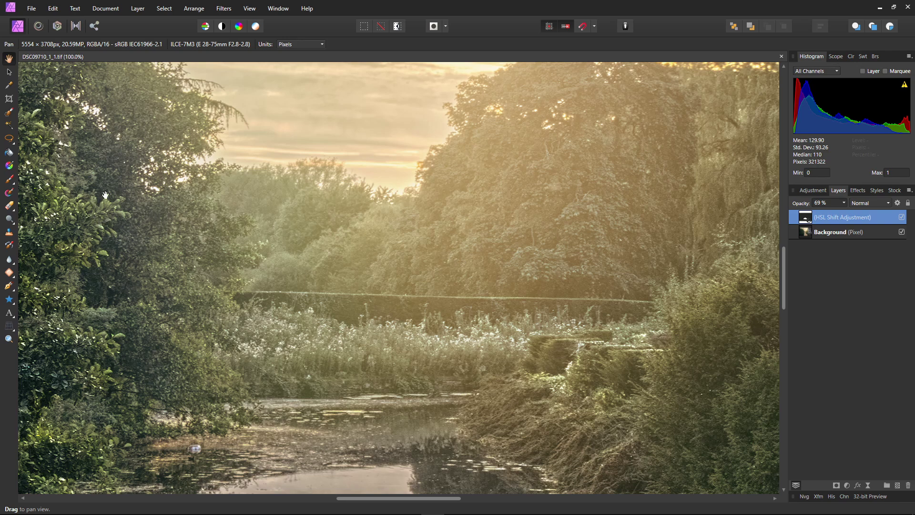
Select the Paint Brush and resize it down to about 95 px
click(13, 180)
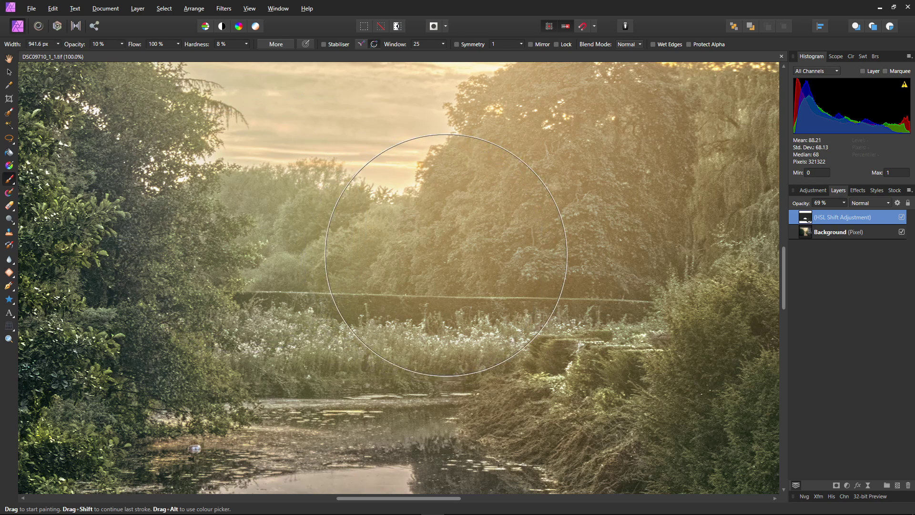
mouse_move(446, 255)
mouse_down()
mouse_move(548, 204)
mouse_move(540, 214)
mouse_move(571, 225)
mouse_move(343, 248)
mouse_move(305, 291)
mouse_up()
mouse_move(478, 267)
mouse_down()
mouse_move(506, 266)
mouse_move(470, 266)
mouse_up()
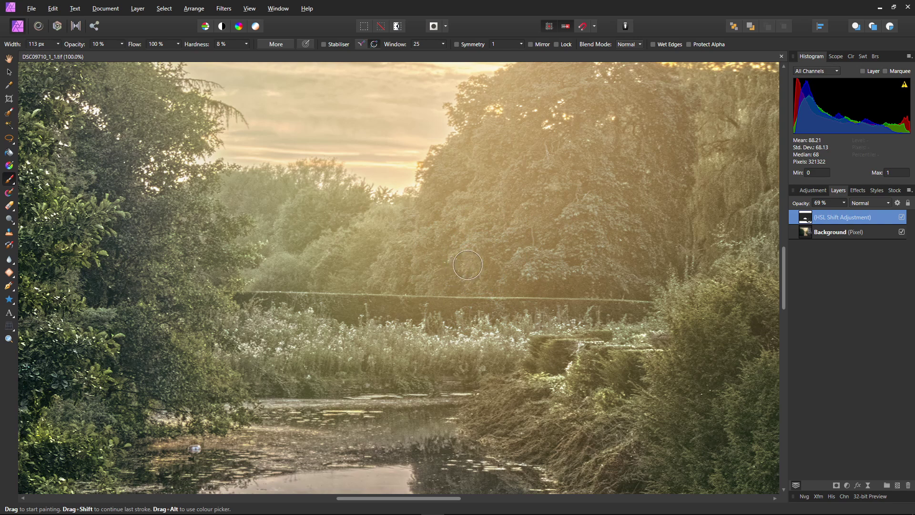
mouse_move(472, 281)
mouse_down()
mouse_move(535, 281)
mouse_move(472, 281)
mouse_up()
key(bracketleft)
key(bracketleft)
key(bracketleft)
key(bracketleft)
key(bracketright)
key(bracketright)
key(bracketleft)
key(bracketleft)
key(bracketleft)
Pan the view, fit the whole photo with Ctrl+0, and dab a faint stroke near the sun
key(space)
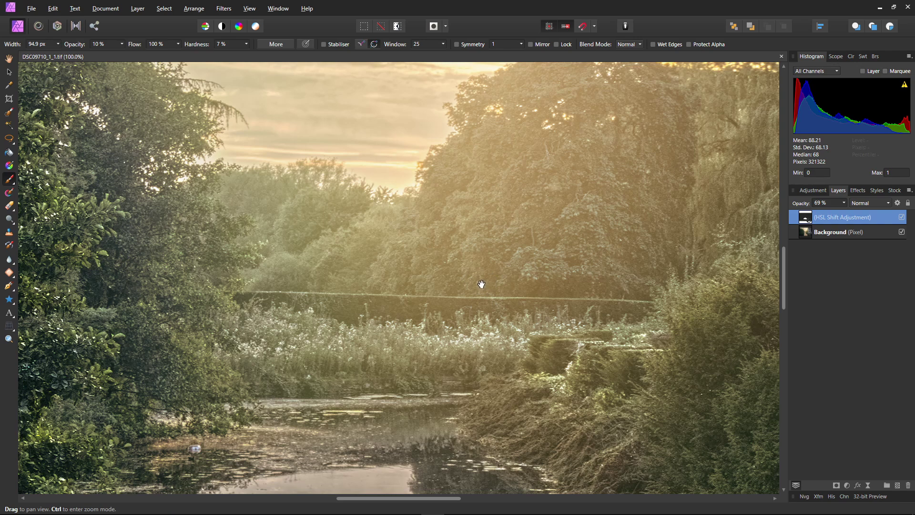
drag(463, 298, 429, 382)
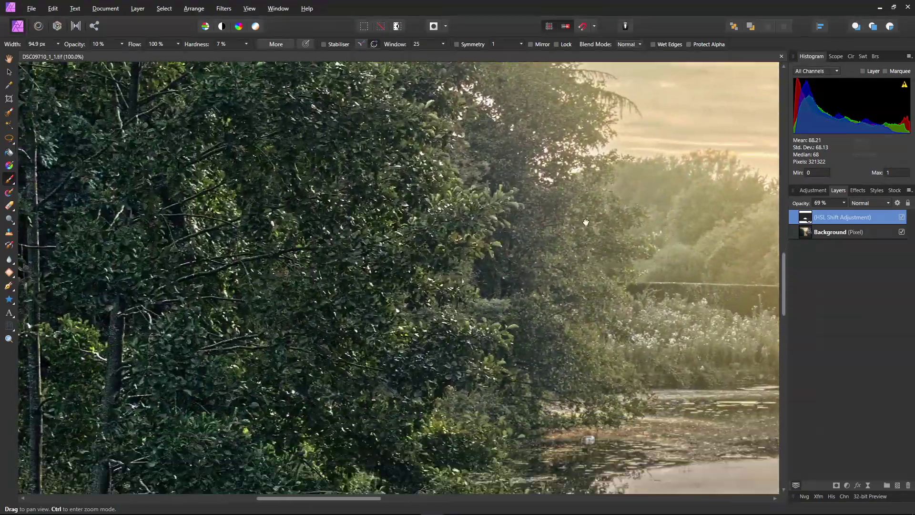
drag(586, 222, 480, 254)
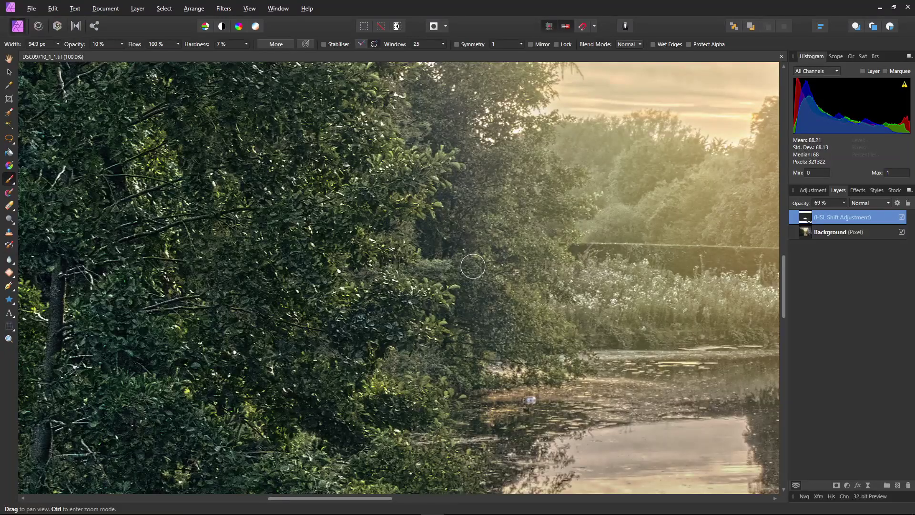
key(ctrl+0)
drag(439, 275, 436, 277)
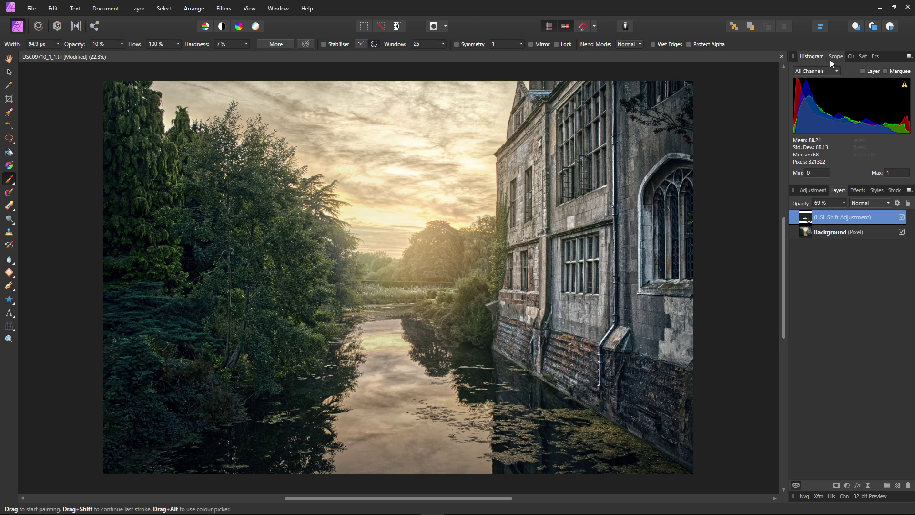
Target the Background layer and paint a white blob beside the castle wall
click(851, 56)
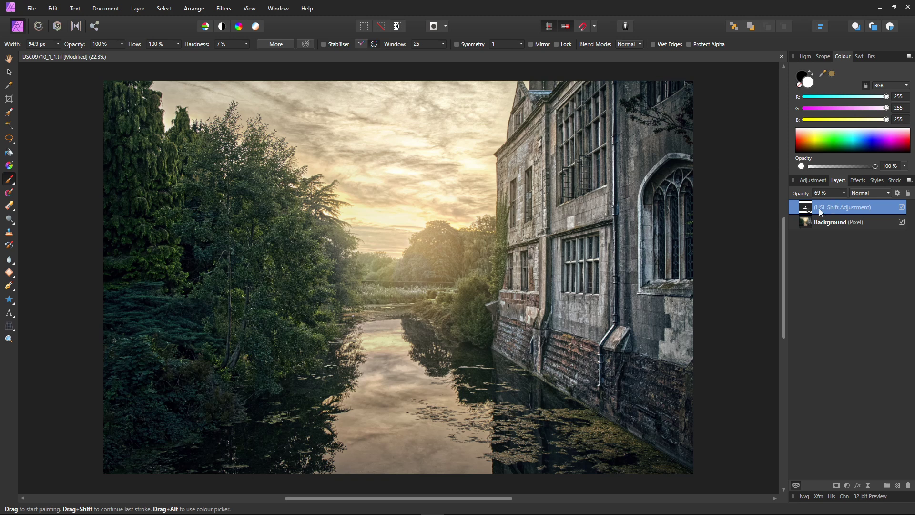
click(810, 223)
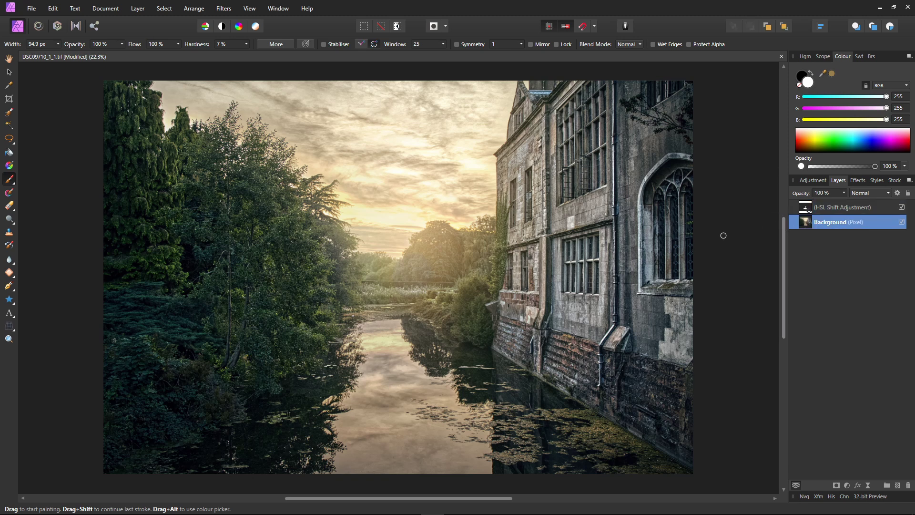
mouse_move(466, 291)
mouse_down()
mouse_move(485, 307)
mouse_move(518, 299)
mouse_move(491, 296)
mouse_up()
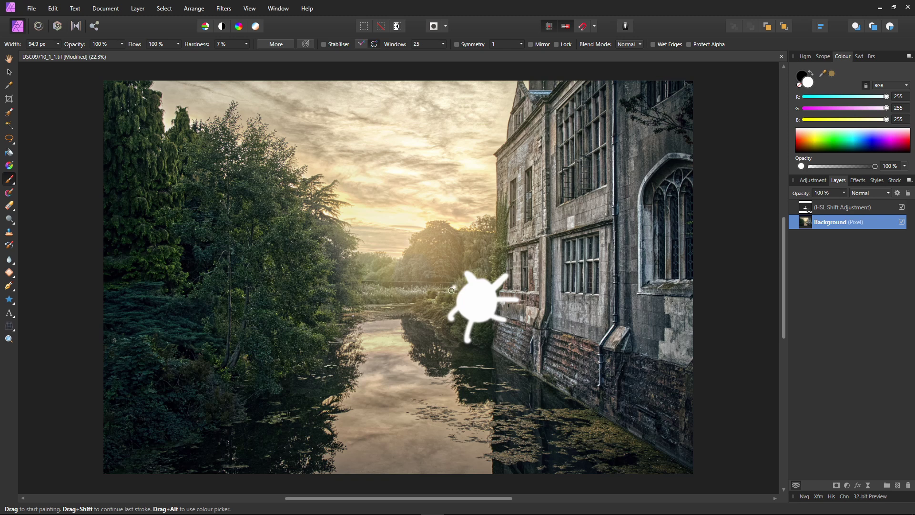
Undo and redo the blob's strokes with Ctrl+Z and Ctrl+Shift+Z
key(ctrl+z)
key(ctrl+z)
key(ctrl+z)
key(ctrl+z)
key(ctrl+z)
key(ctrl+z)
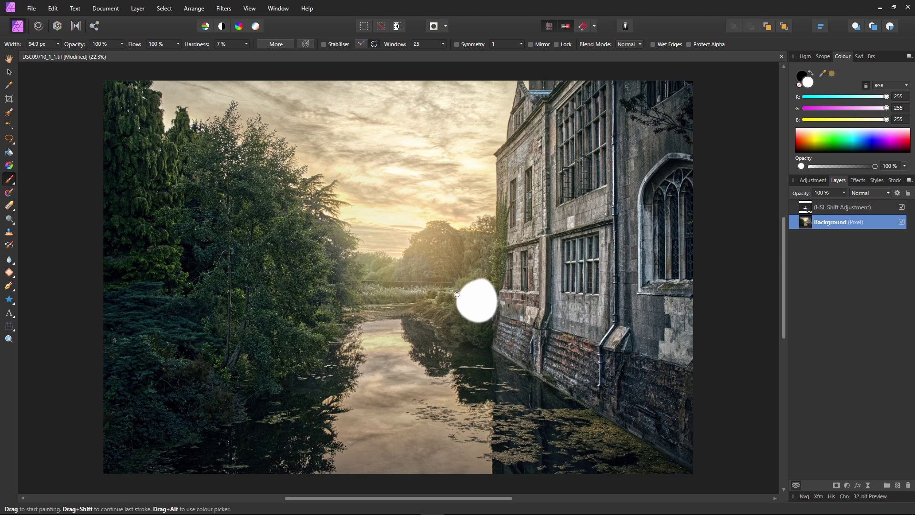
key(ctrl+shift+z)
key(ctrl+shift+z)
key(ctrl+shift+z)
key(ctrl+shift+z)
key(ctrl+shift+z)
key(ctrl+z)
key(ctrl+z)
key(ctrl+z)
key(ctrl+shift+z)
key(ctrl+shift+z)
key(ctrl+shift+z)
key(ctrl+shift+z)
key(ctrl+z)
key(ctrl+z)
key(ctrl+z)
key(ctrl+z)
key(ctrl+shift+z)
key(ctrl+shift+z)
key(ctrl+shift+z)
key(ctrl+shift+z)
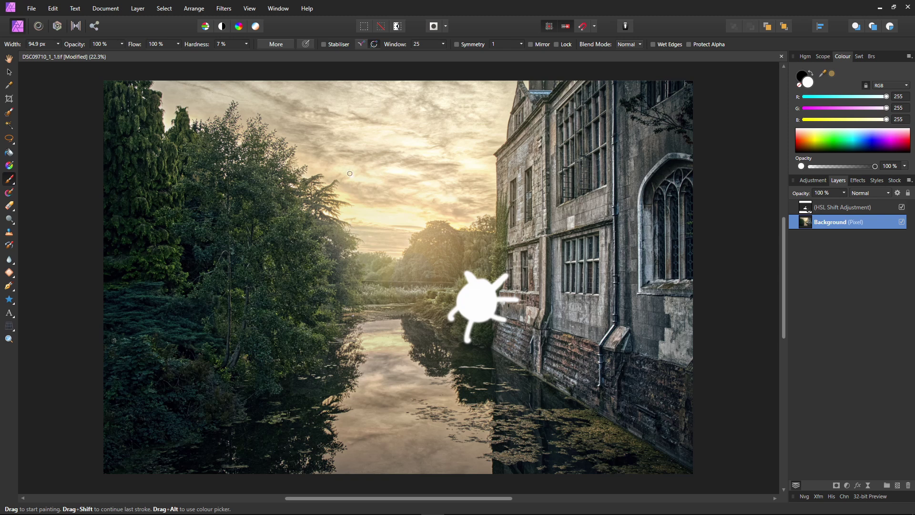
Paint a soft sky dot, toggle Force Pressure, and add a pressure-varied curve and sky loop
mouse_move(348, 203)
mouse_down()
mouse_move(362, 219)
mouse_move(361, 199)
mouse_up()
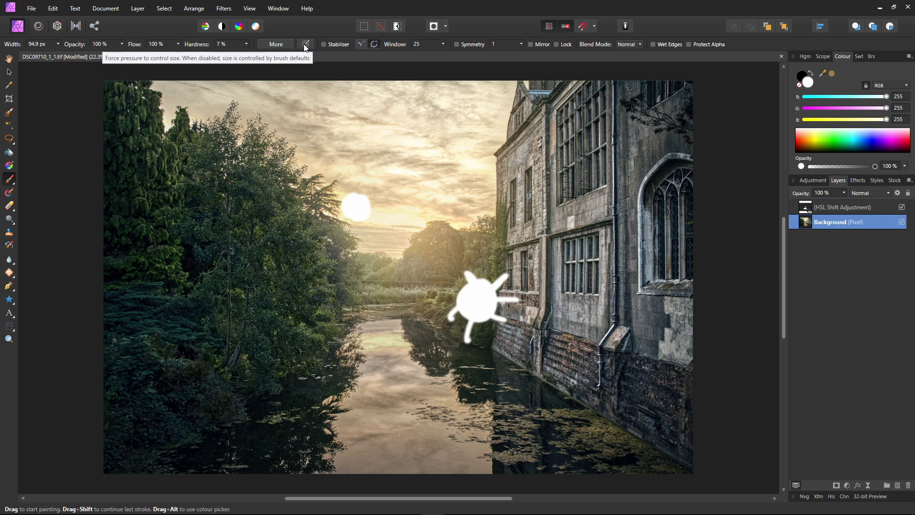
click(305, 44)
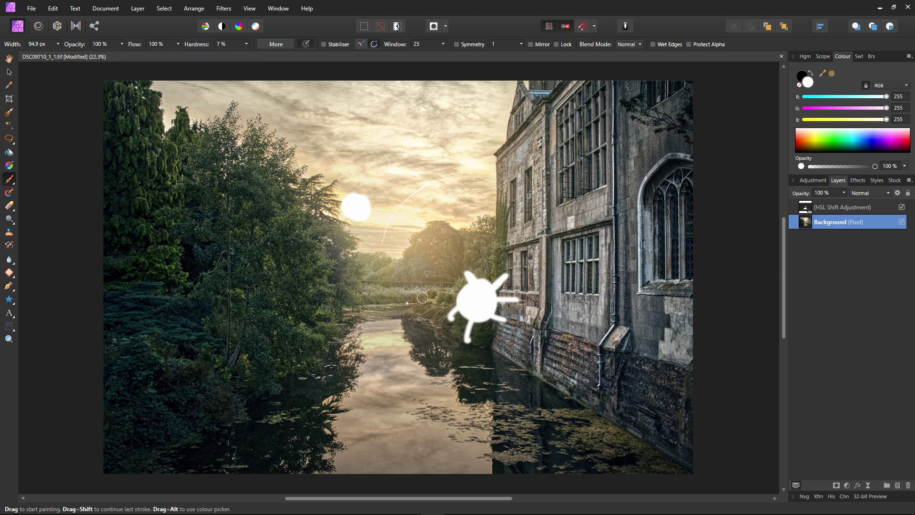
mouse_move(384, 241)
mouse_down()
mouse_move(431, 213)
mouse_move(317, 265)
mouse_up()
mouse_move(405, 169)
mouse_down()
mouse_move(410, 194)
mouse_move(493, 155)
mouse_move(512, 177)
mouse_up()
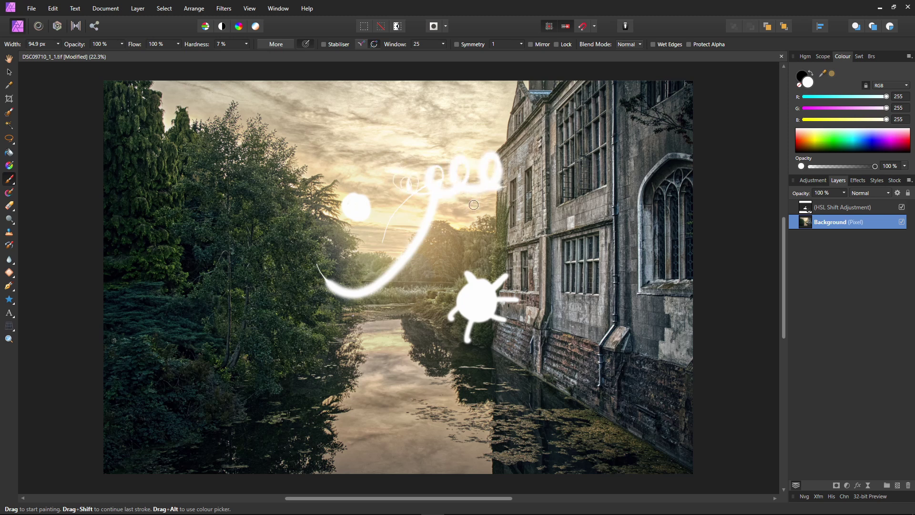
Enlarge the brush to about 220 px and paint loops over the castle windows and river
key(bracketright)
key(bracketright)
key(bracketright)
key(bracketright)
key(bracketright)
mouse_move(598, 219)
mouse_down()
mouse_move(550, 269)
mouse_move(519, 266)
mouse_move(526, 233)
mouse_move(550, 242)
mouse_move(580, 284)
mouse_move(604, 269)
mouse_move(615, 214)
mouse_up()
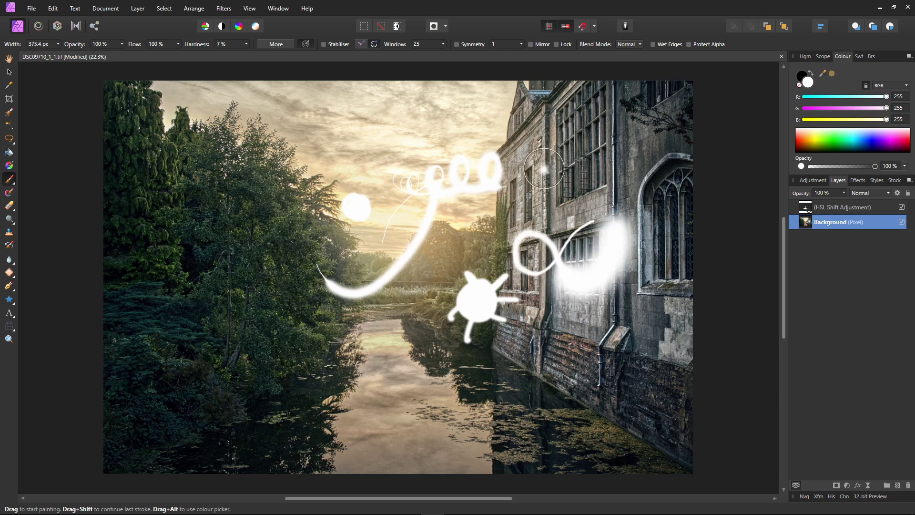
mouse_move(534, 172)
mouse_down()
mouse_move(529, 196)
mouse_move(556, 199)
mouse_move(563, 172)
mouse_move(538, 162)
mouse_move(518, 177)
mouse_up()
mouse_move(474, 241)
mouse_down()
mouse_move(465, 273)
mouse_move(442, 281)
mouse_move(446, 242)
mouse_up()
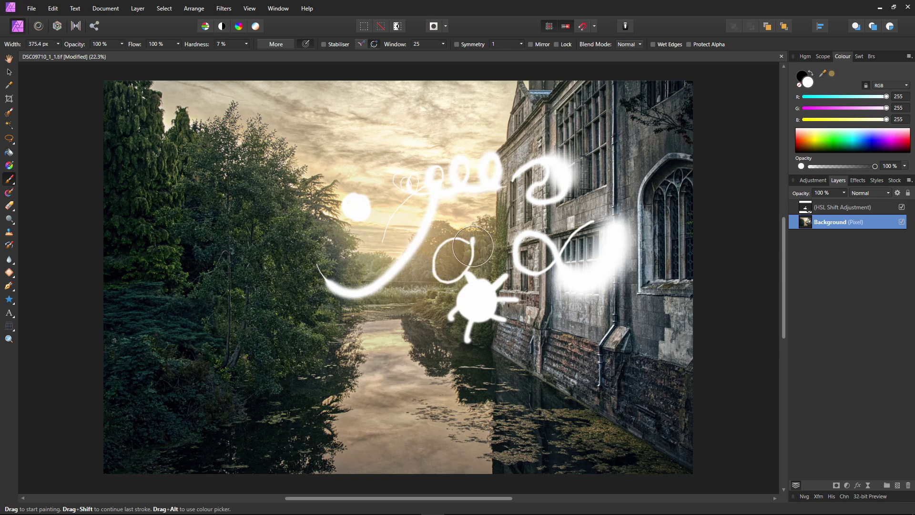
mouse_move(474, 248)
mouse_down()
mouse_move(499, 248)
mouse_move(505, 212)
mouse_move(455, 215)
mouse_move(427, 264)
mouse_move(360, 303)
mouse_move(386, 348)
mouse_move(432, 310)
mouse_move(427, 250)
mouse_move(336, 267)
mouse_move(360, 376)
mouse_up()
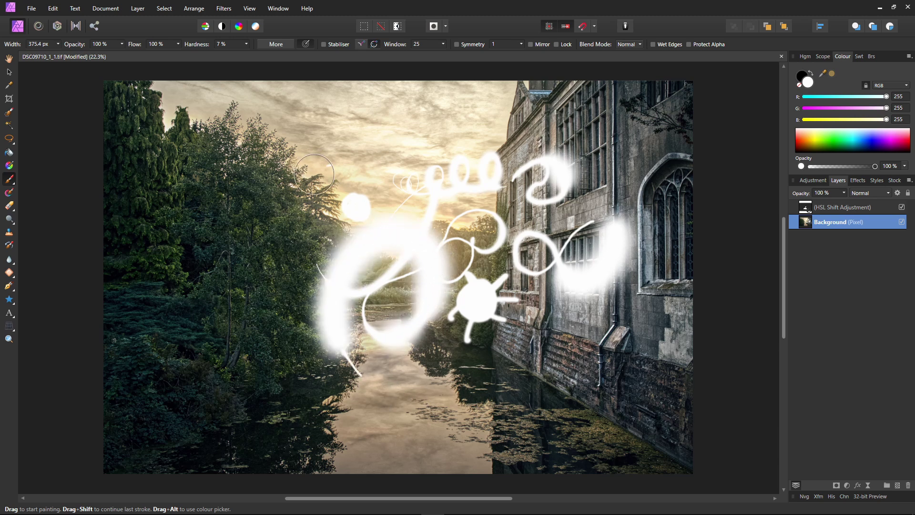
Paint curved strokes and a dab over the left trees, plus a soft sky blob
drag(330, 165, 255, 285)
drag(254, 183, 235, 249)
drag(226, 236, 236, 301)
drag(188, 259, 217, 328)
drag(260, 252, 253, 346)
drag(306, 228, 241, 350)
drag(312, 195, 257, 292)
drag(248, 166, 195, 253)
drag(206, 144, 178, 244)
click(242, 277)
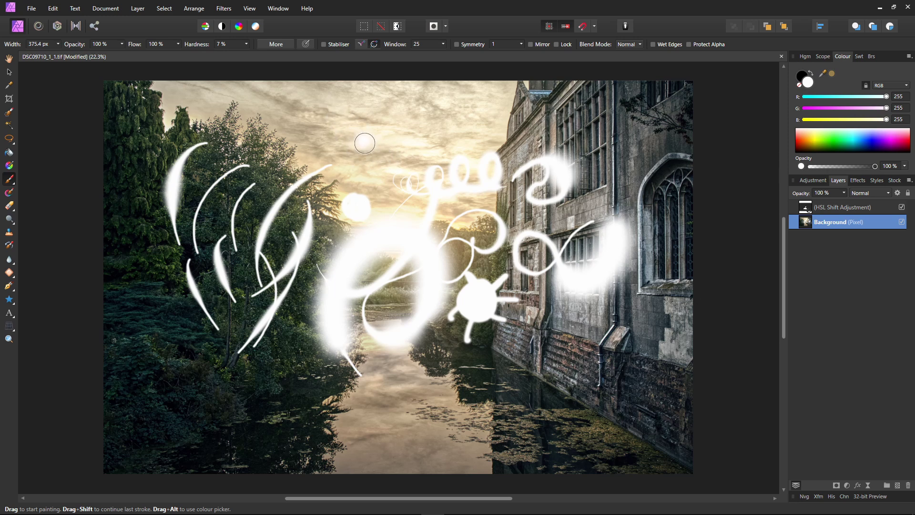
drag(366, 145, 378, 150)
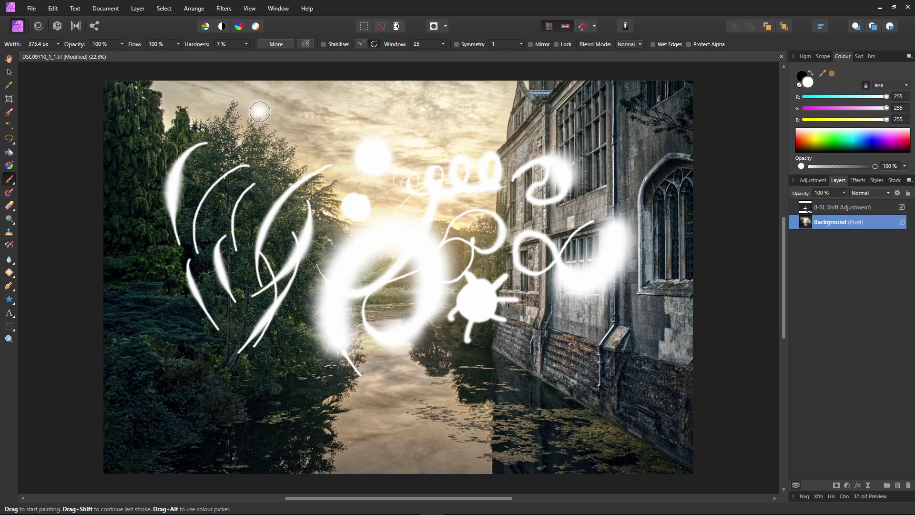
Set the brush's Flow Jitter to 100% with Pressure as its controller
click(277, 44)
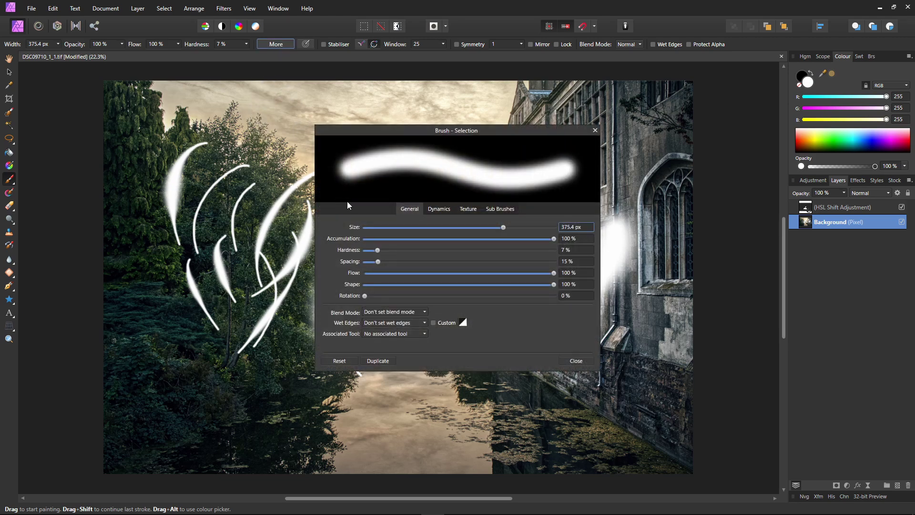
click(439, 212)
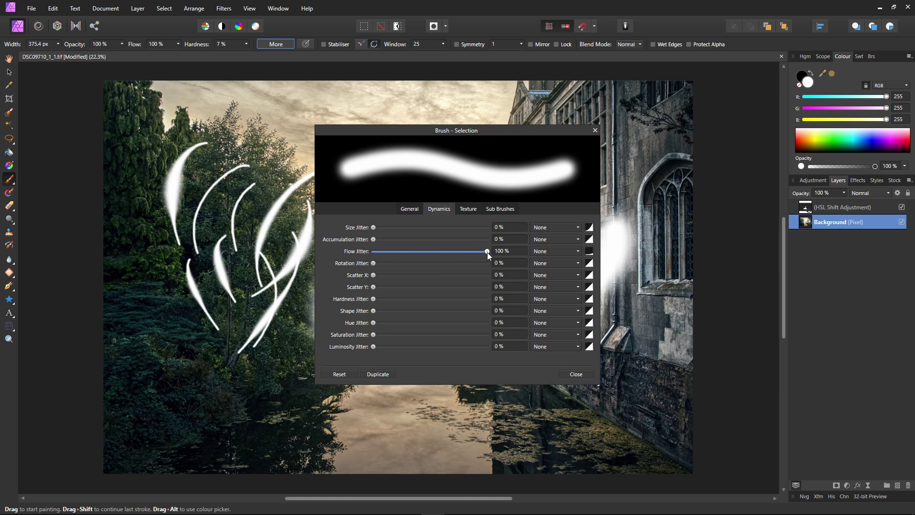
drag(489, 251, 488, 252)
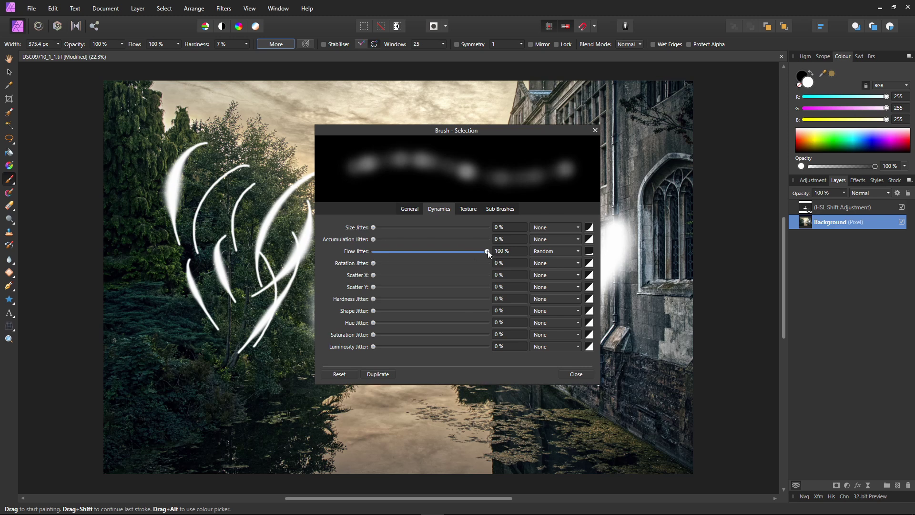
click(551, 250)
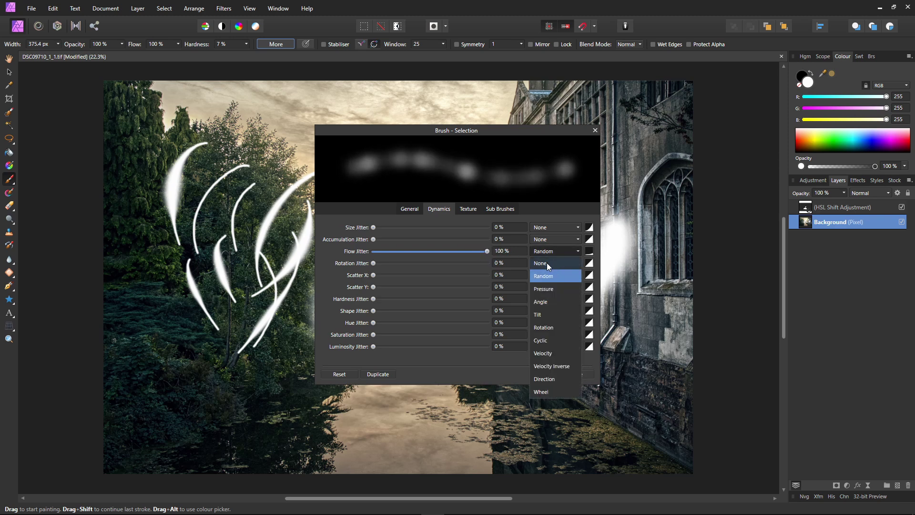
click(550, 288)
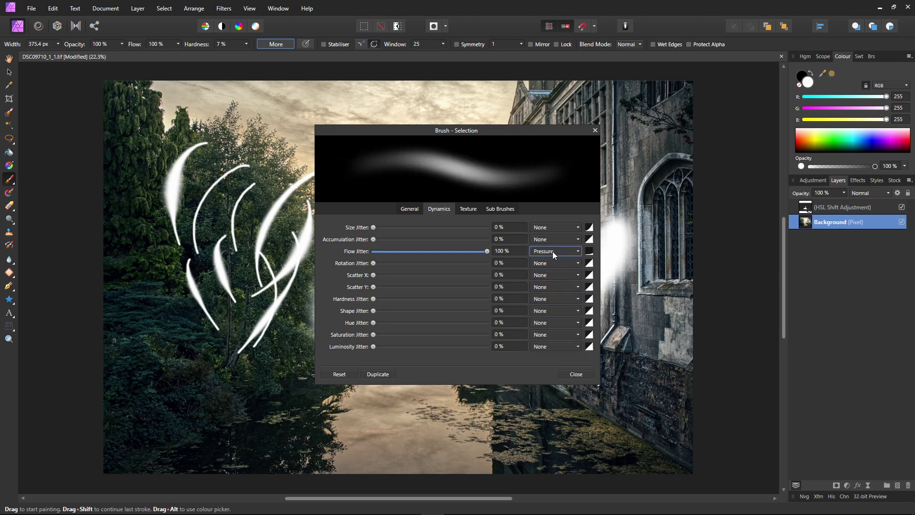
Close the brush settings and paint soft diagonal strokes over the lower wall and water
click(576, 374)
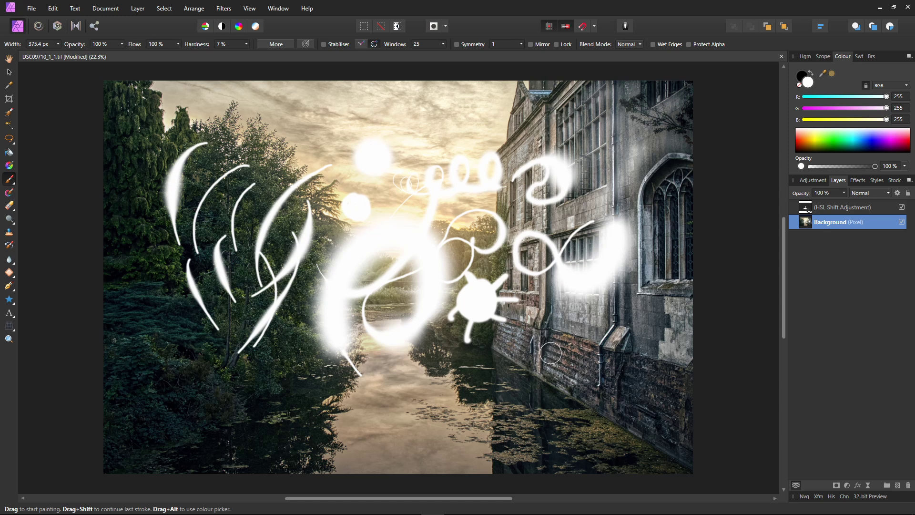
drag(572, 341, 495, 425)
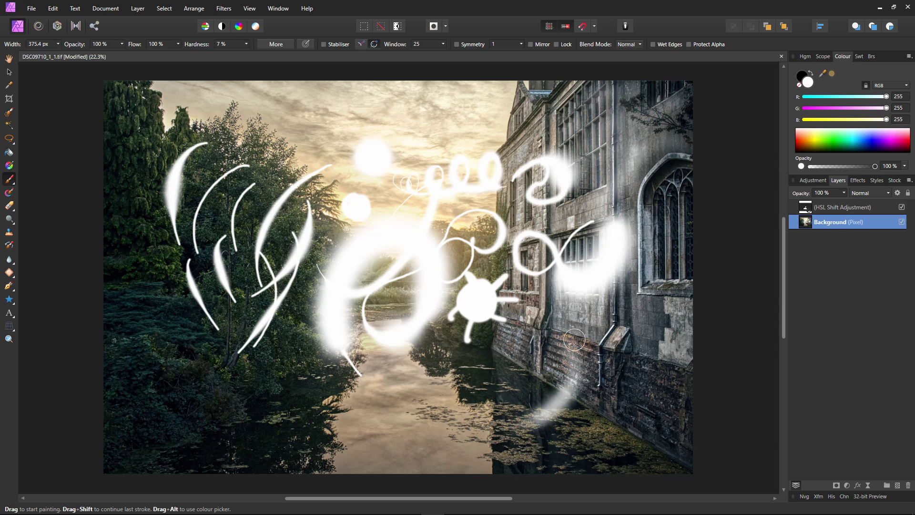
drag(615, 345, 508, 437)
drag(620, 347, 514, 439)
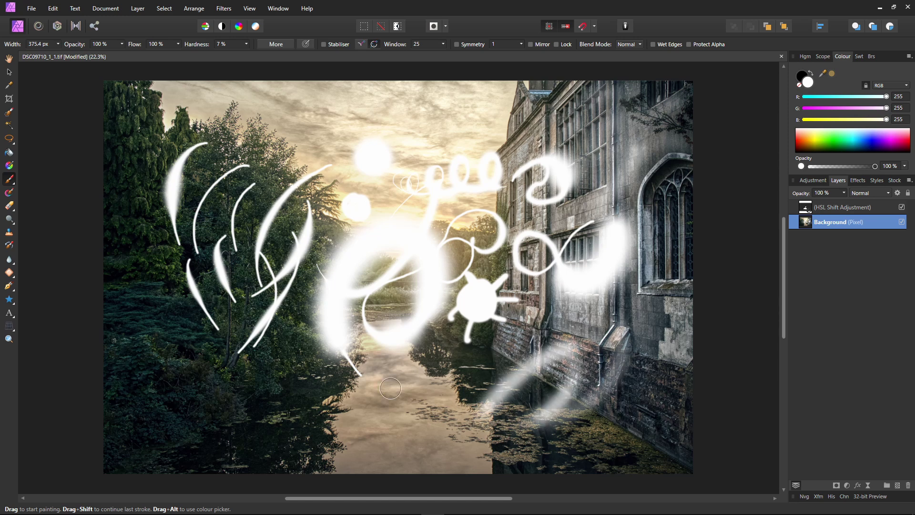
Paint a soft stroke across the lower water and faint hazes over the left trees
mouse_move(147, 362)
mouse_down()
mouse_move(253, 419)
mouse_move(432, 406)
mouse_move(543, 219)
mouse_up()
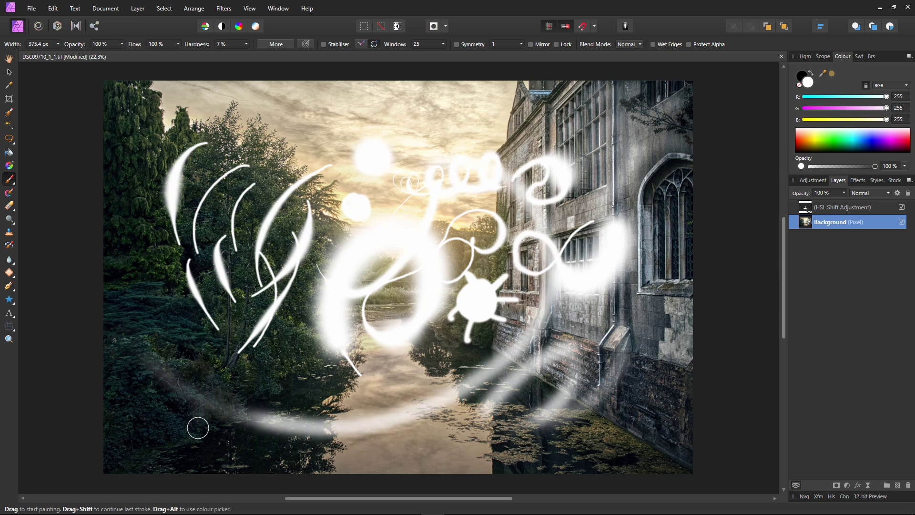
drag(196, 431, 275, 351)
mouse_move(179, 450)
mouse_down()
mouse_move(199, 359)
mouse_move(169, 415)
mouse_move(205, 362)
mouse_up()
drag(143, 367, 202, 305)
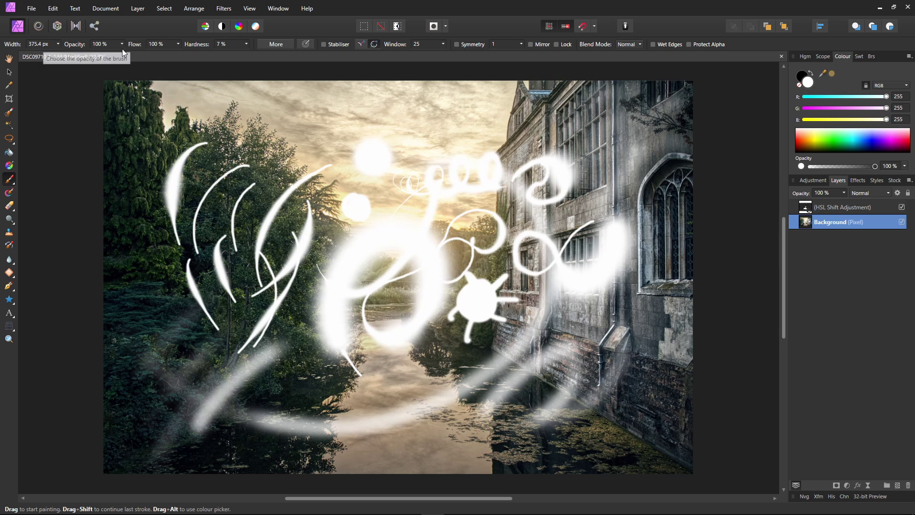
Change the brush's Flow Jitter controller from Pressure to None and close the settings
click(276, 45)
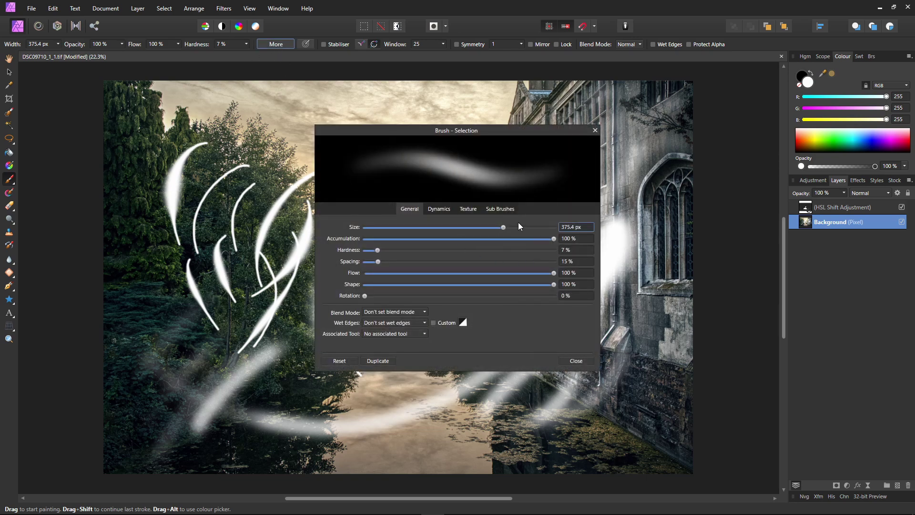
click(439, 209)
click(545, 253)
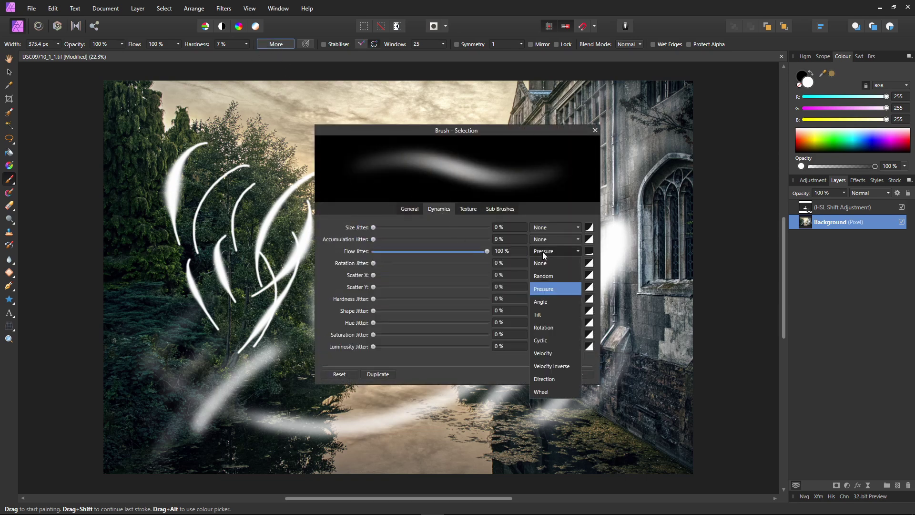
click(545, 264)
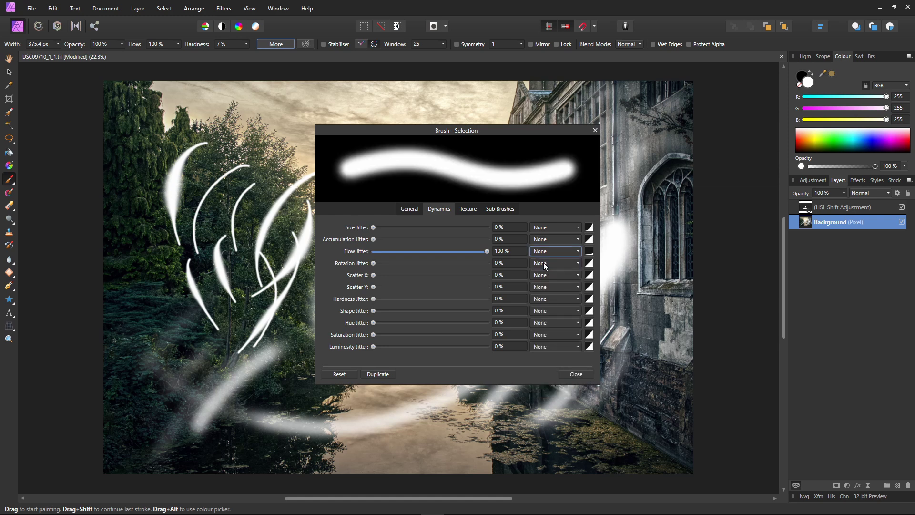
click(574, 375)
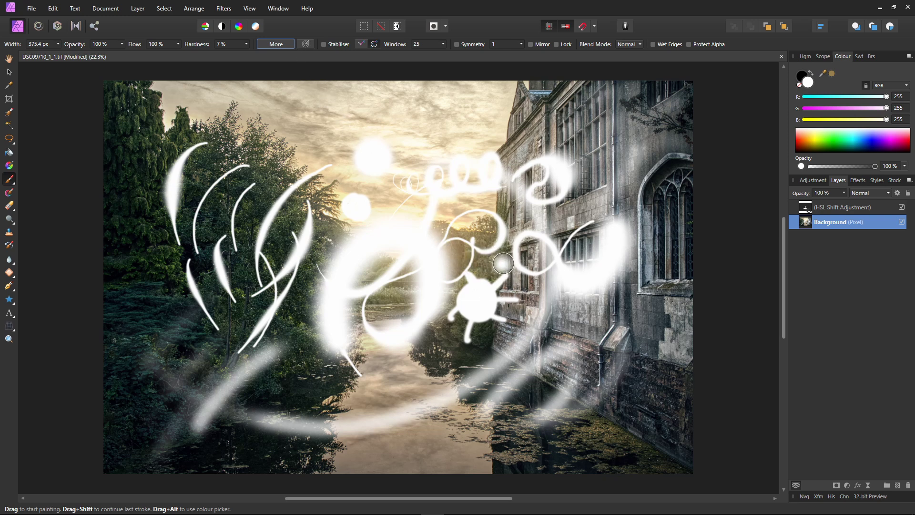
Paint a solid white stroke above the trees, then set brush opacity to 16%
mouse_move(275, 143)
mouse_down()
mouse_move(296, 122)
mouse_move(283, 143)
mouse_move(290, 155)
mouse_move(326, 153)
mouse_move(337, 139)
mouse_move(321, 175)
mouse_up()
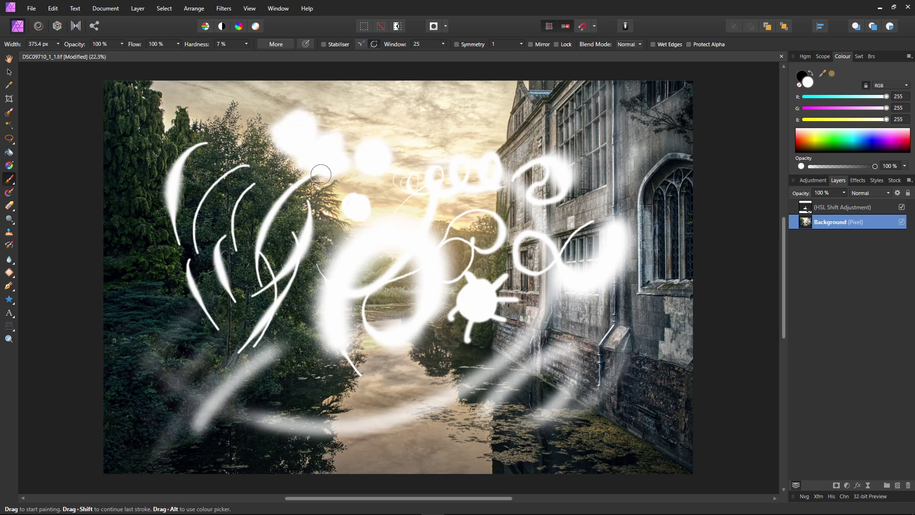
click(121, 44)
drag(85, 57, 48, 57)
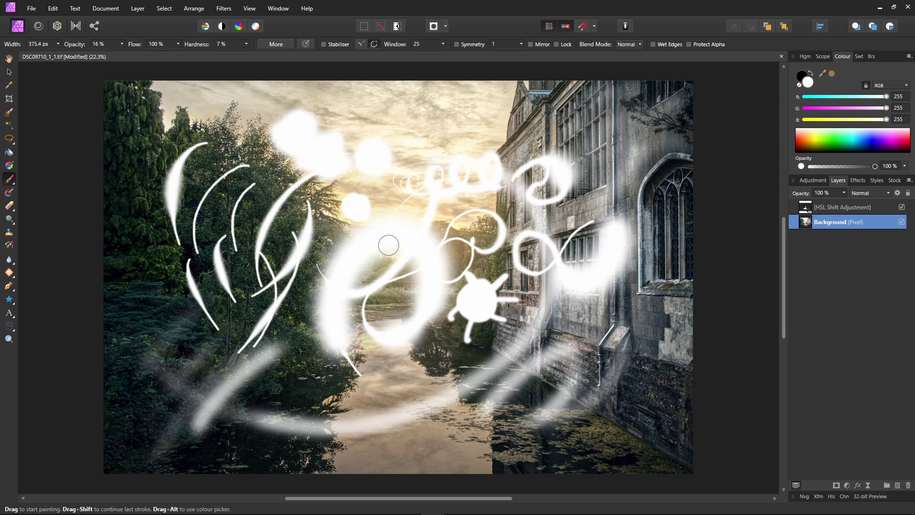
In the brush Dynamics settings, set Size Jitter to 100% with Tilt as its controller
click(280, 44)
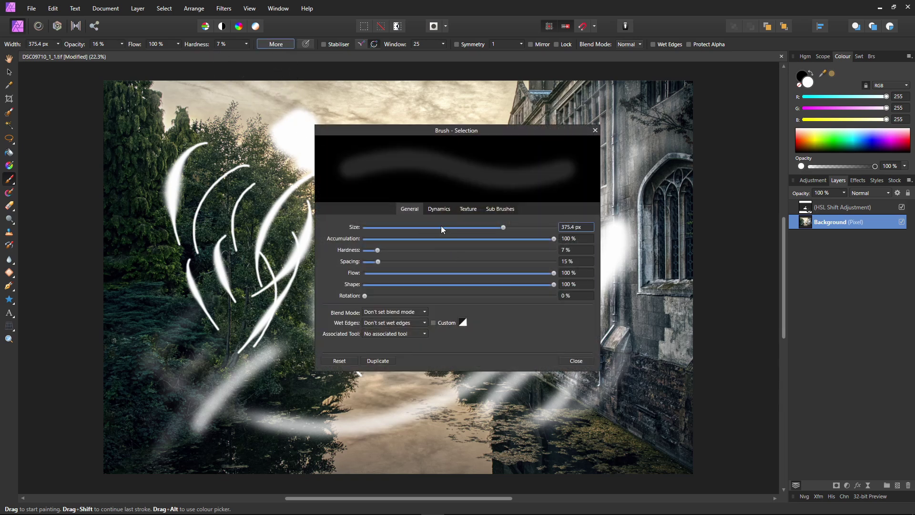
click(439, 209)
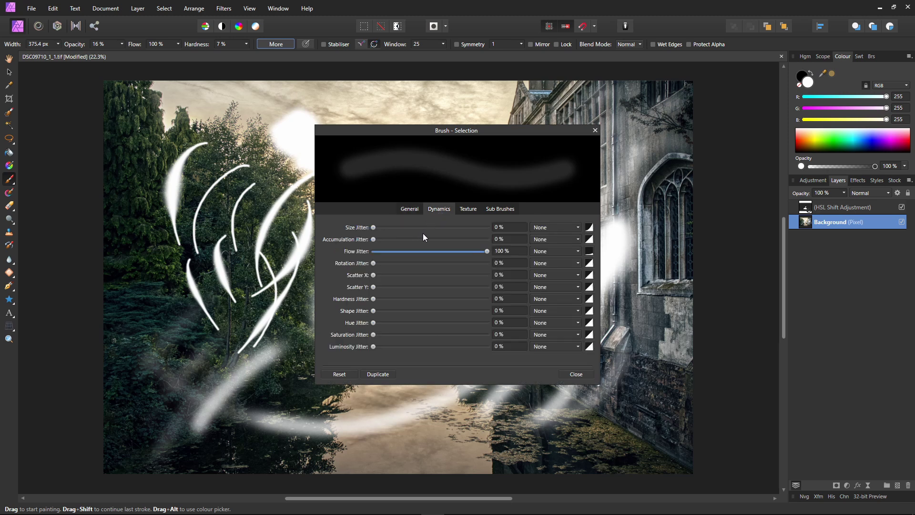
drag(375, 228, 492, 231)
click(556, 227)
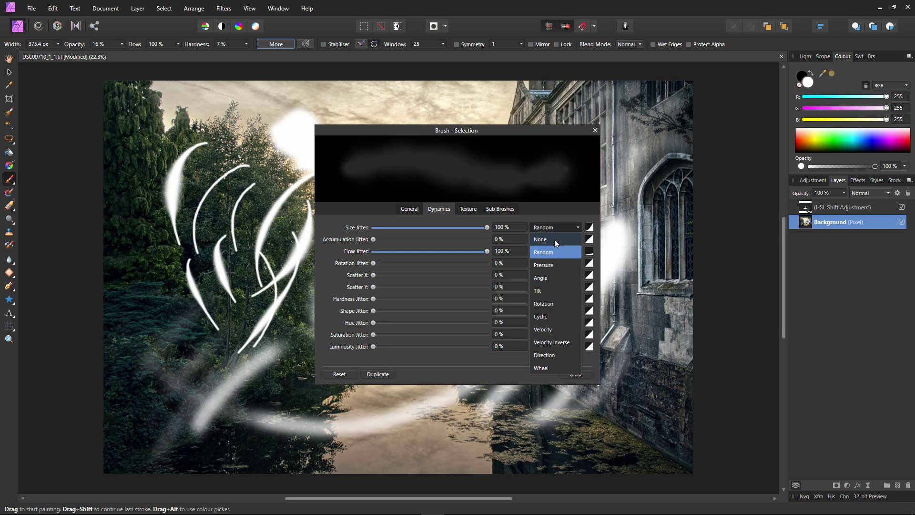
click(549, 290)
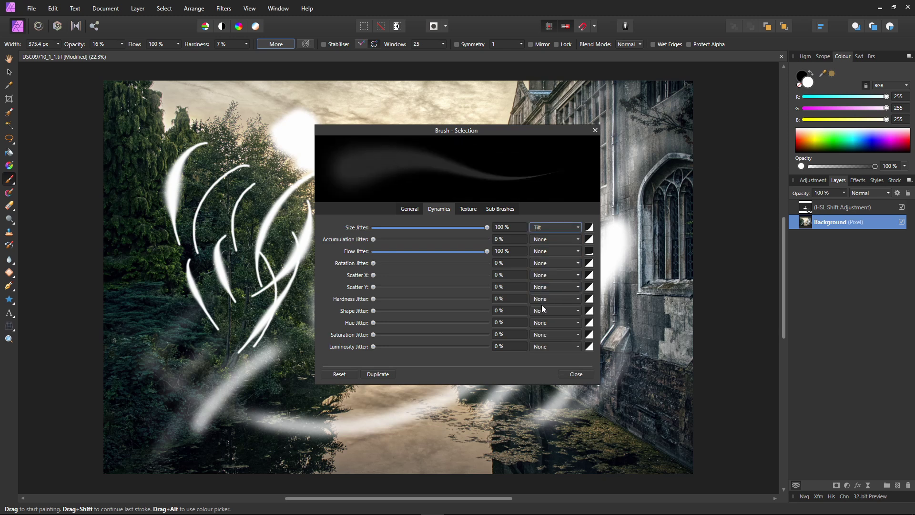
click(575, 374)
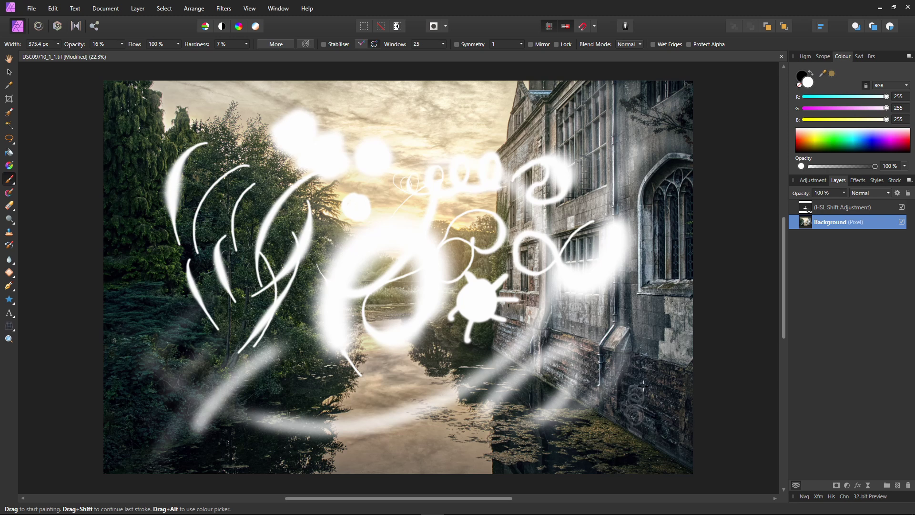
Paint faint 16%-opacity white strokes over the water by the wall and across the dark left trees
mouse_move(613, 429)
mouse_down()
mouse_move(615, 436)
mouse_move(603, 434)
mouse_move(615, 410)
mouse_move(648, 391)
mouse_move(662, 438)
mouse_move(627, 352)
mouse_move(646, 308)
mouse_move(596, 314)
mouse_move(505, 363)
mouse_up()
mouse_move(135, 273)
mouse_down()
mouse_move(162, 314)
mouse_move(177, 309)
mouse_up()
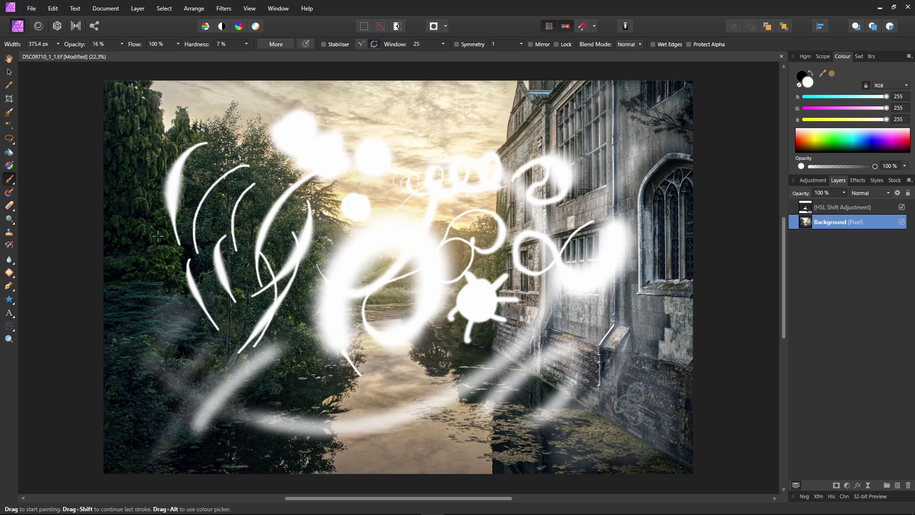
mouse_move(150, 236)
mouse_down()
mouse_move(142, 236)
mouse_move(169, 238)
mouse_move(192, 219)
mouse_up()
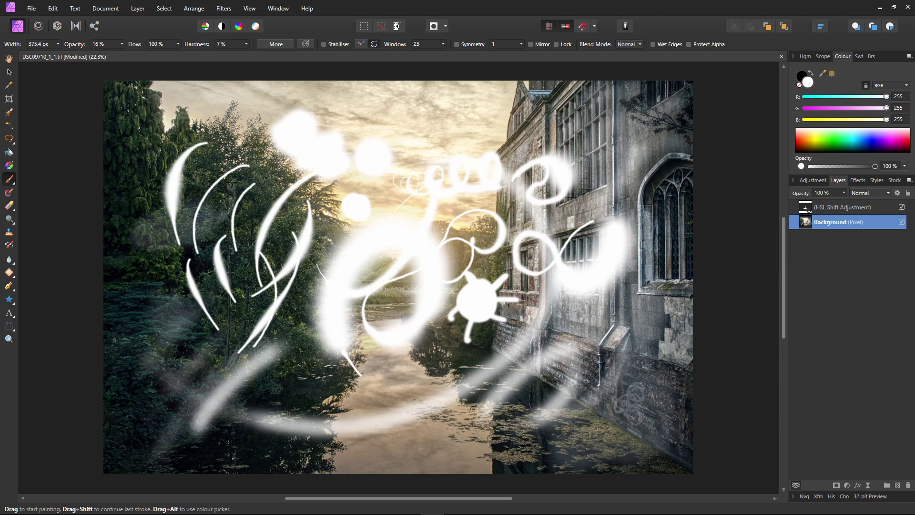
mouse_move(345, 200)
mouse_down()
mouse_move(286, 229)
mouse_move(265, 217)
mouse_move(228, 247)
mouse_move(291, 252)
mouse_move(329, 229)
mouse_move(229, 190)
mouse_move(191, 229)
mouse_move(178, 192)
mouse_move(190, 141)
mouse_move(138, 191)
mouse_move(143, 258)
mouse_move(199, 240)
mouse_move(181, 293)
mouse_move(210, 241)
mouse_up()
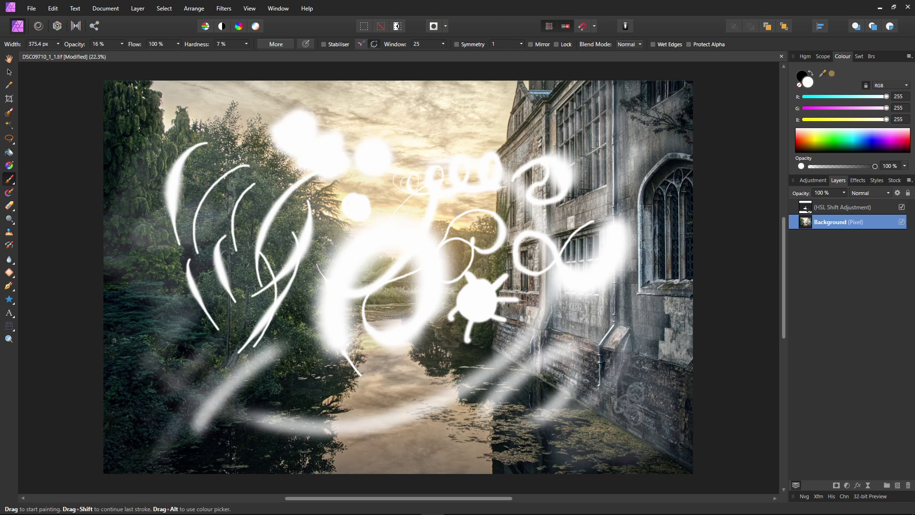